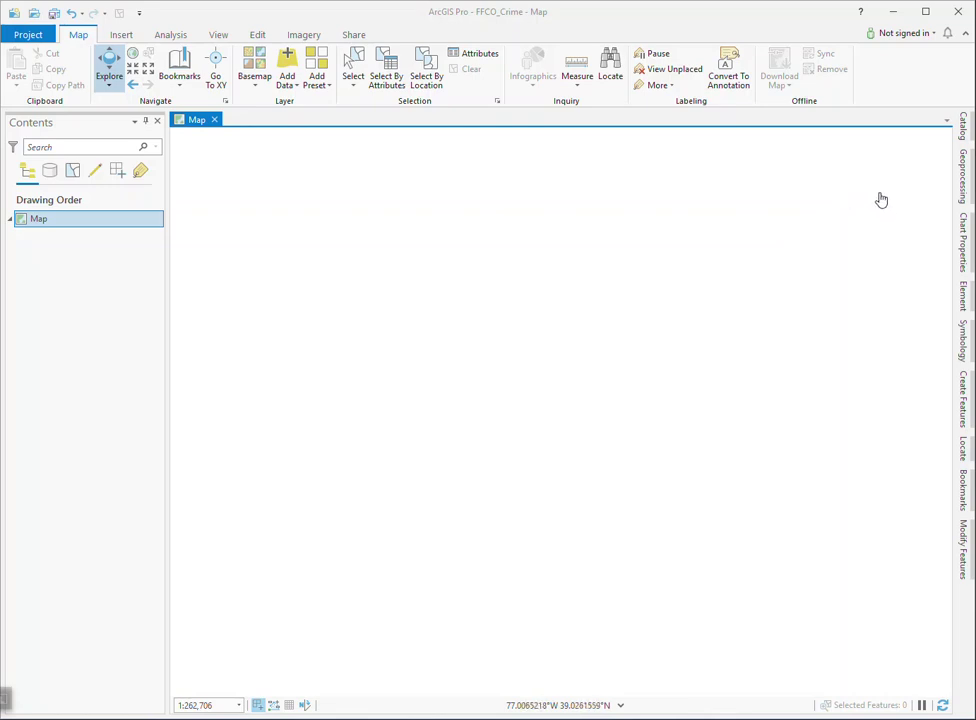
Step: Browse the project's 2019 Crime Lesson folder, examining its FFCO_Crime and ArcGIS 2017 USA_data subfolders, including the census data
left_click(965, 125)
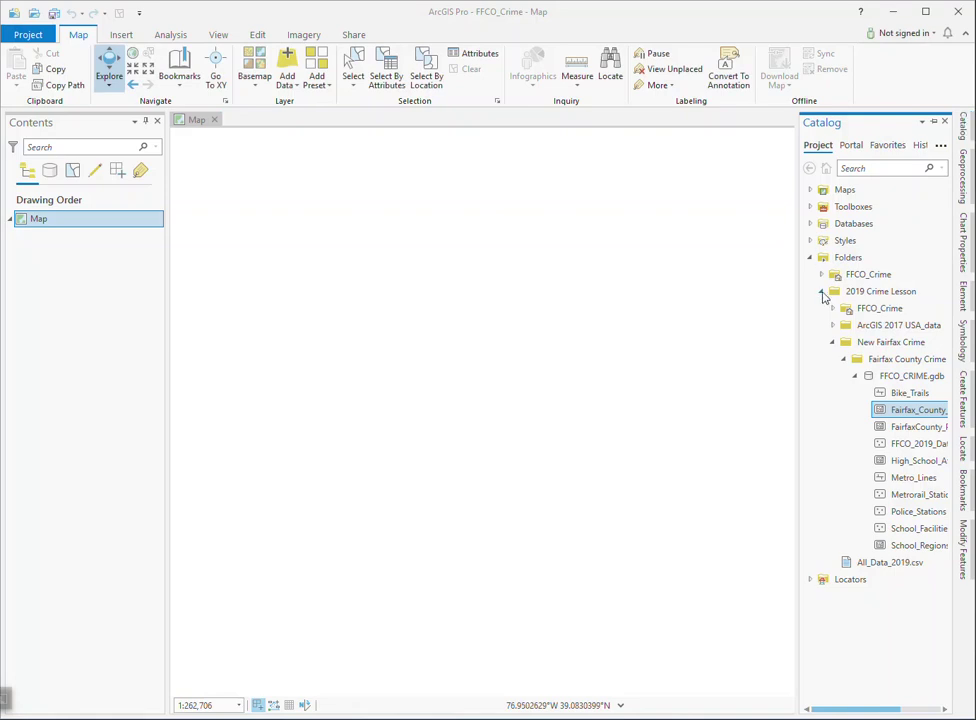
left_click(833, 343)
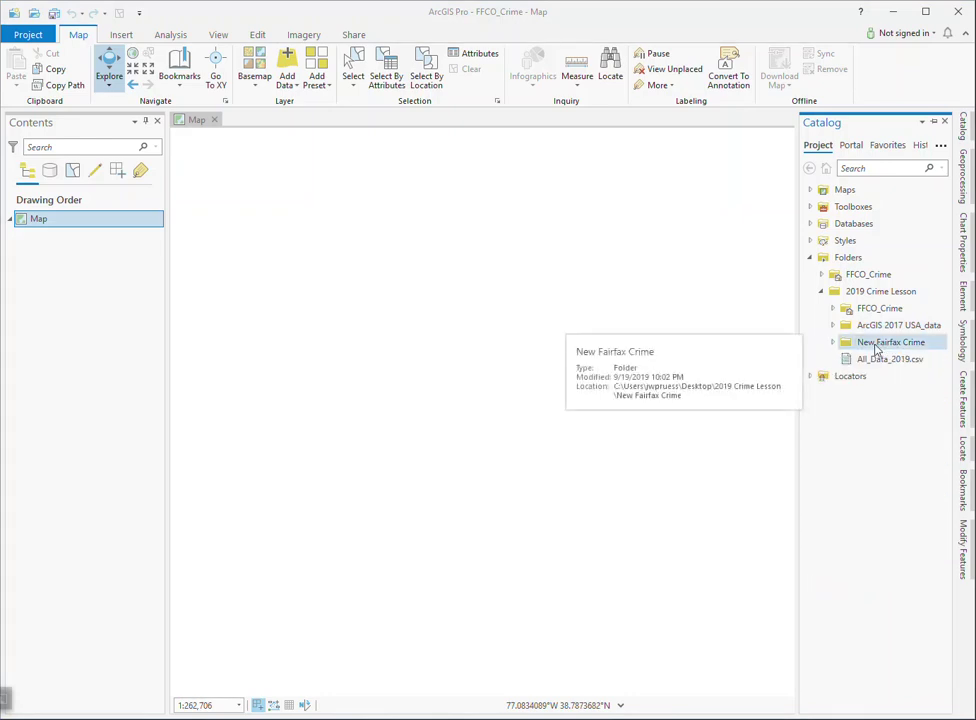
left_click(833, 342)
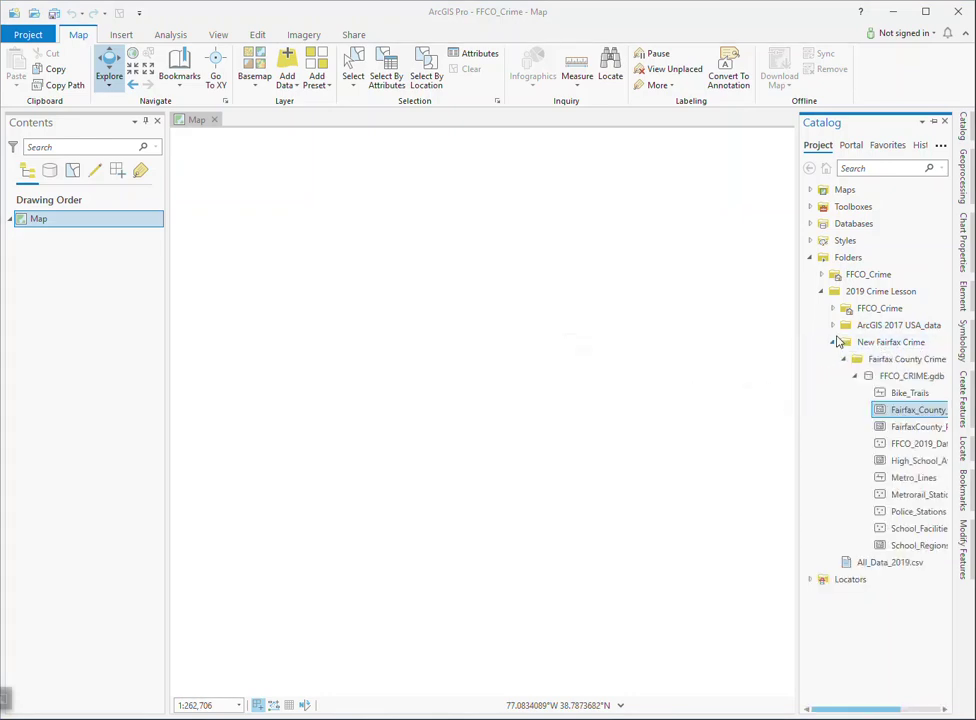
left_click(834, 310)
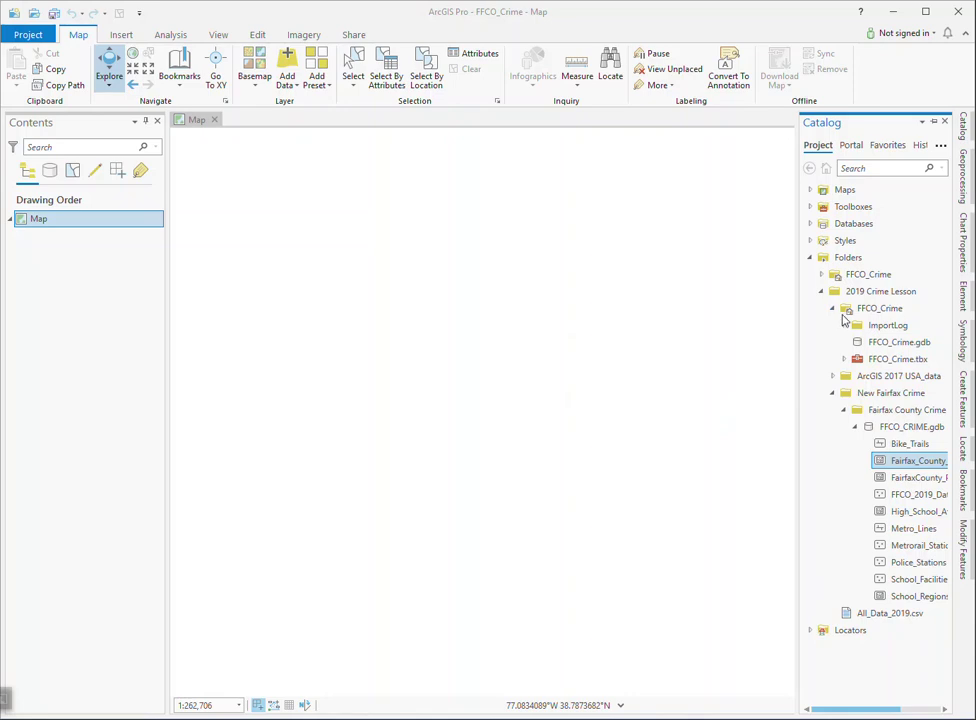
left_click(833, 310)
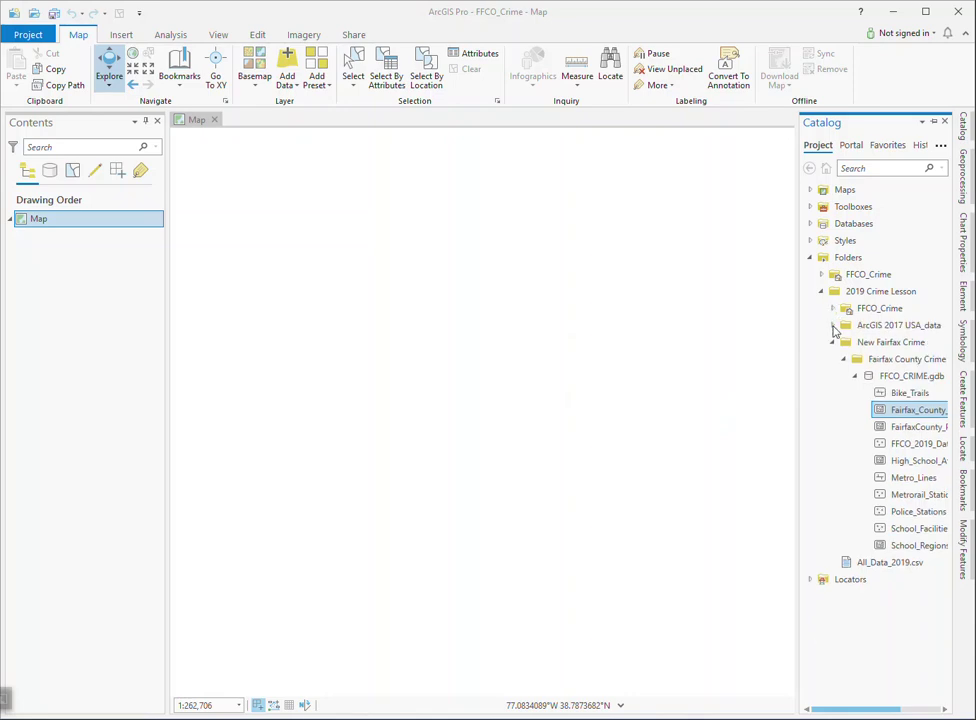
left_click(833, 326)
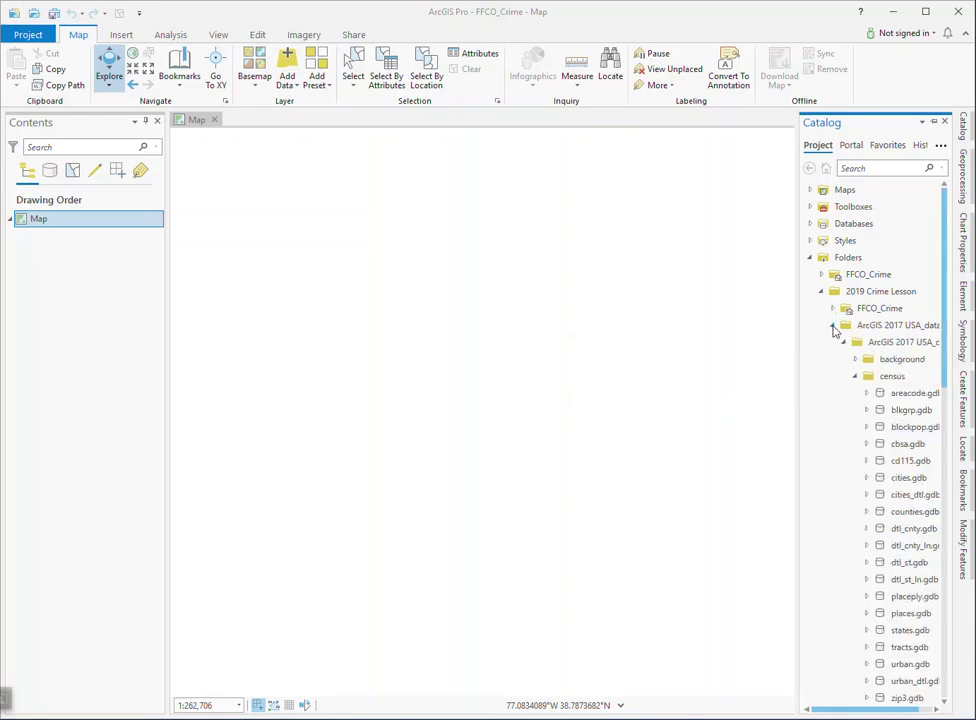
left_click(855, 378)
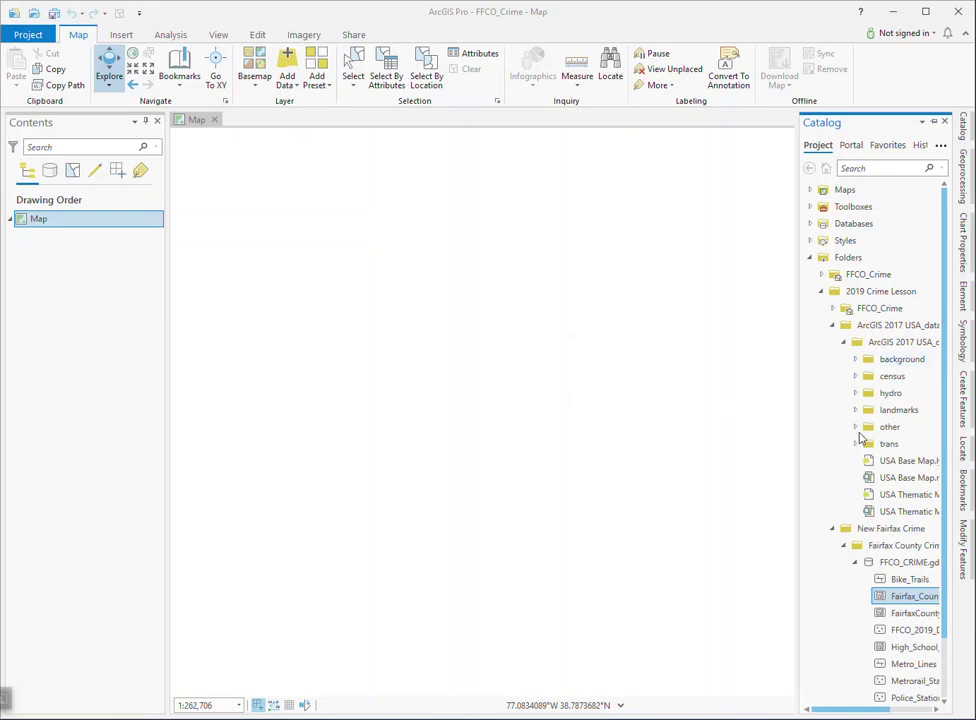
left_click(856, 377)
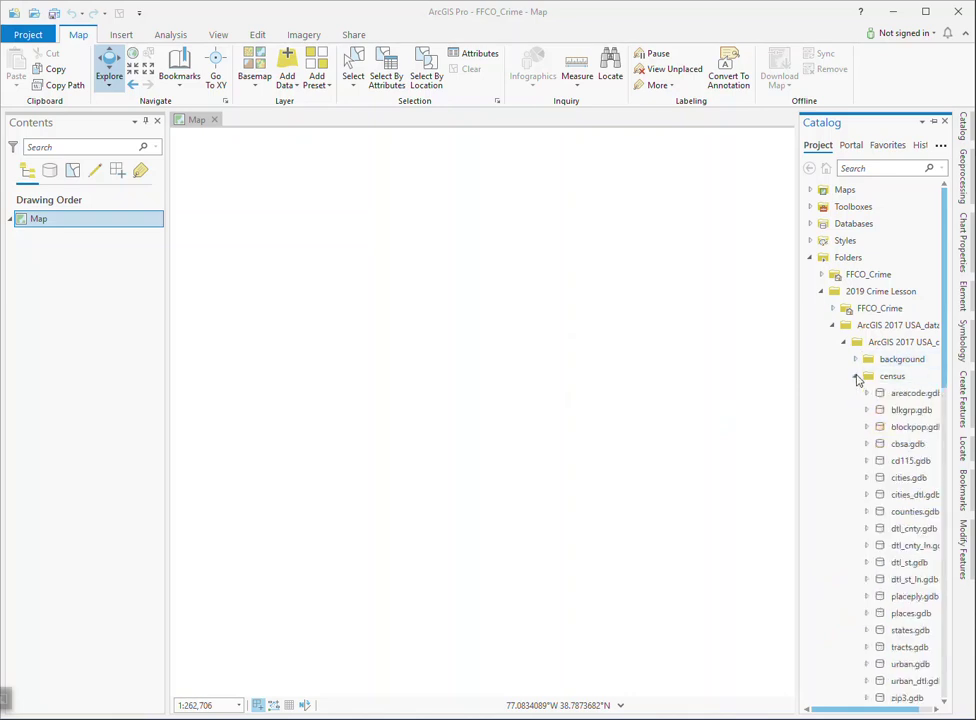
left_click(856, 377)
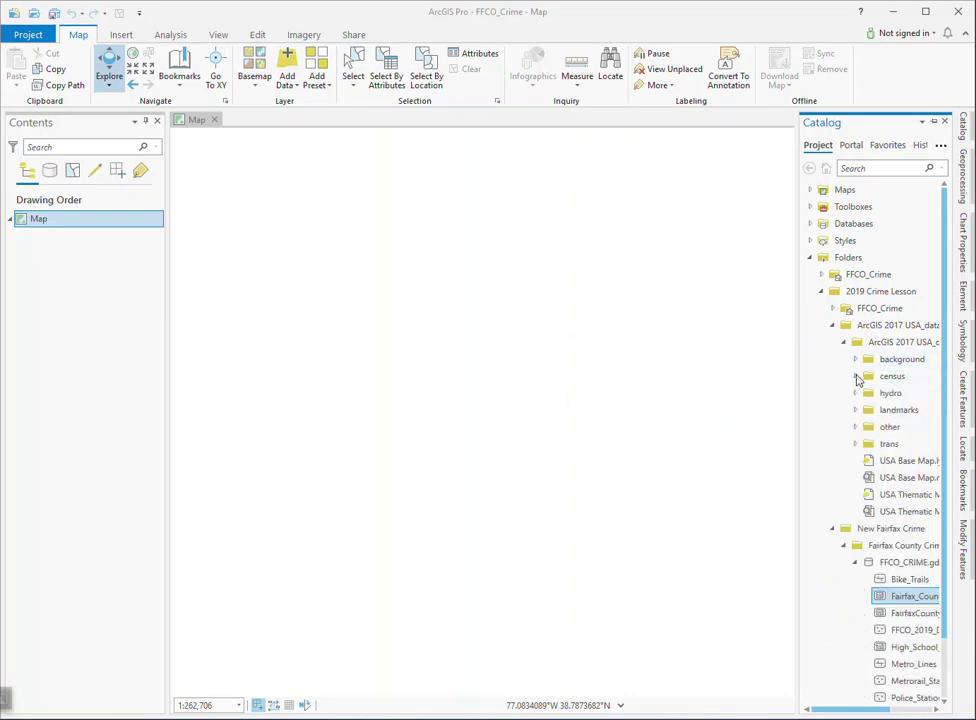
left_click(844, 342)
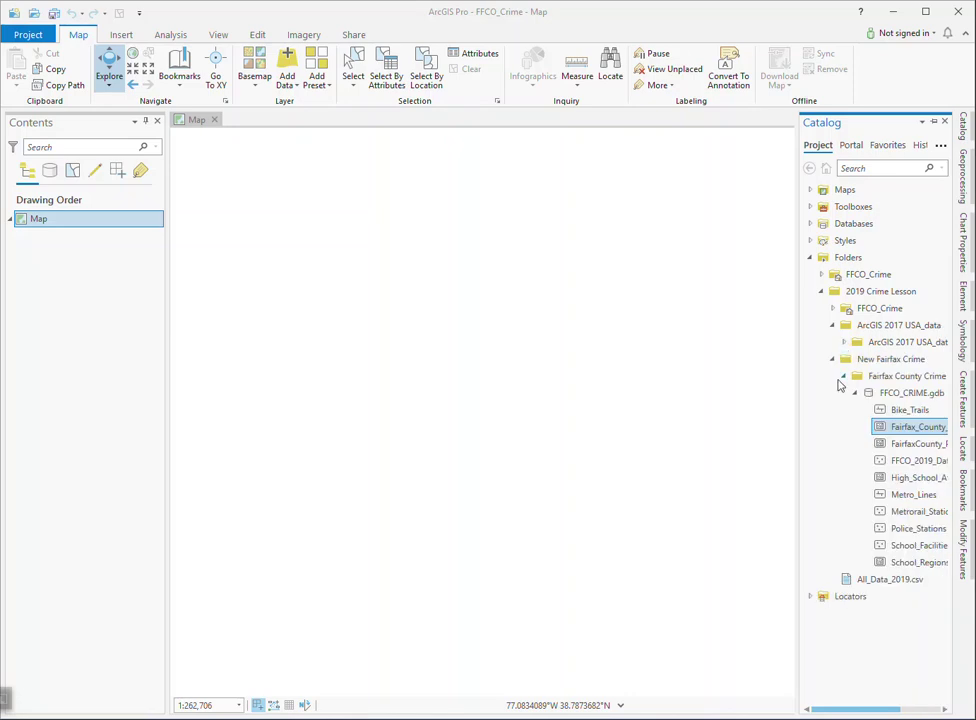
Step: Examine the feature classes in FFCO_CRIME.gdb inside the Fairfax County Crime folder, leaving the folder collapsed
left_click(845, 376)
left_click(845, 376)
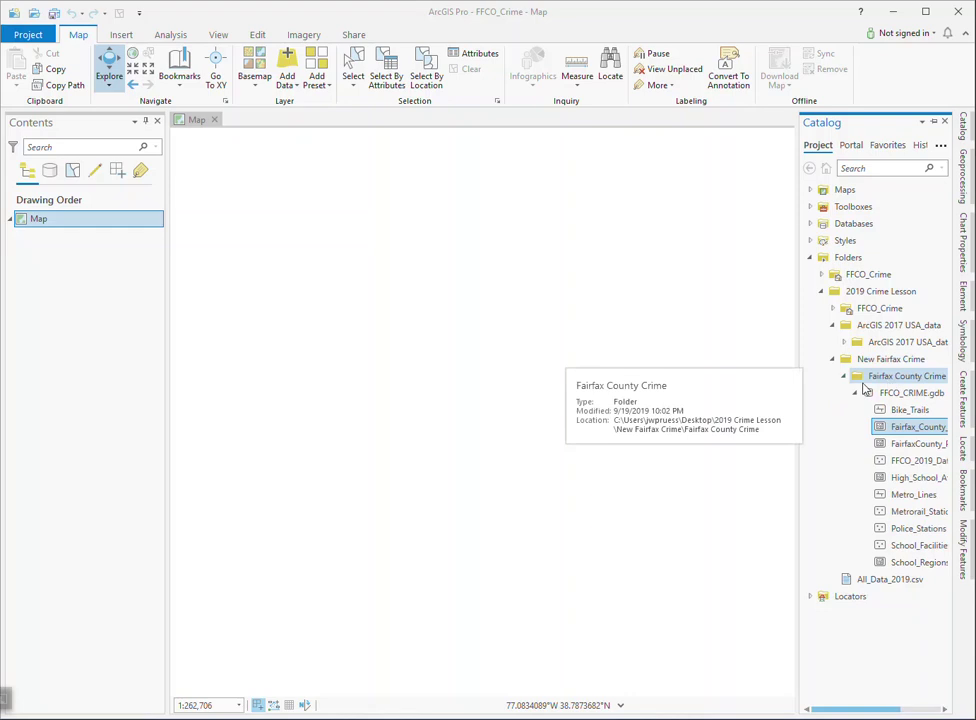
double_click(881, 395)
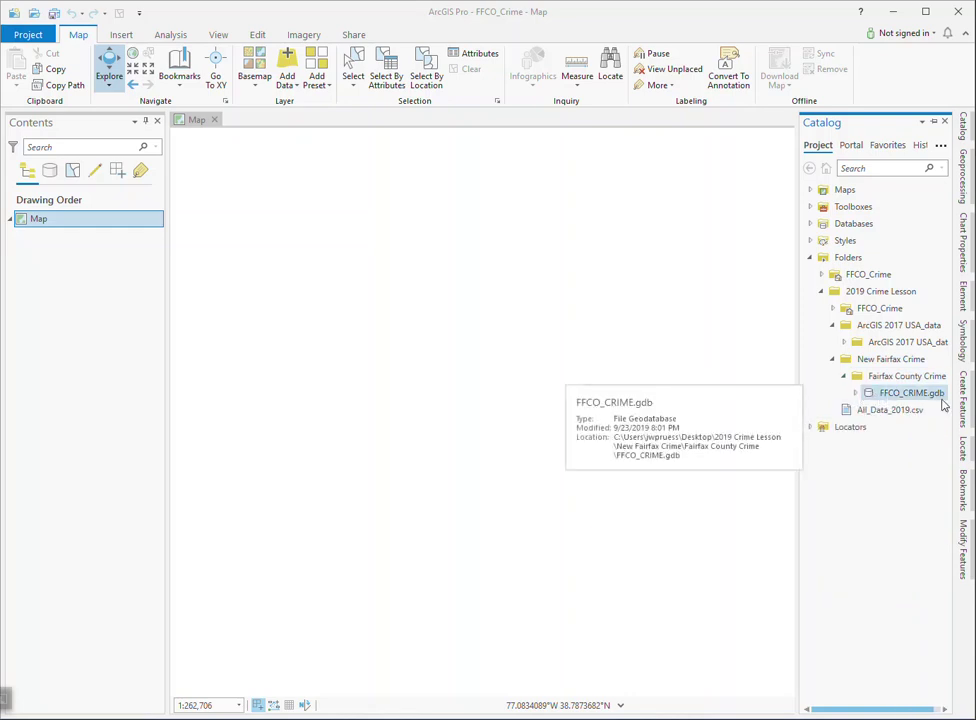
left_click(857, 394)
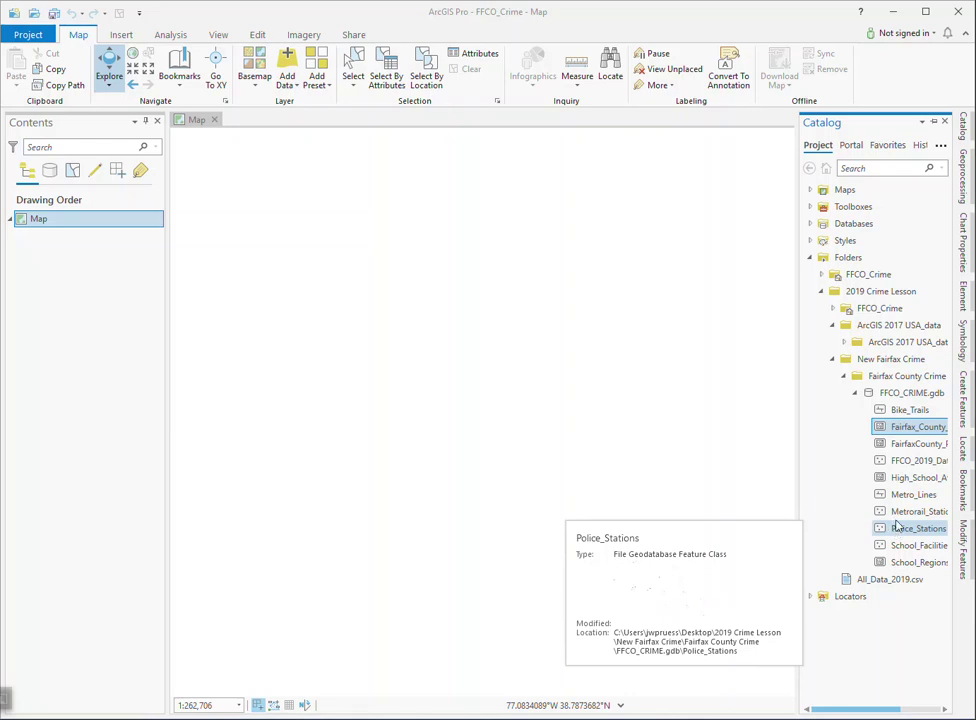
left_click(855, 393)
left_click(844, 376)
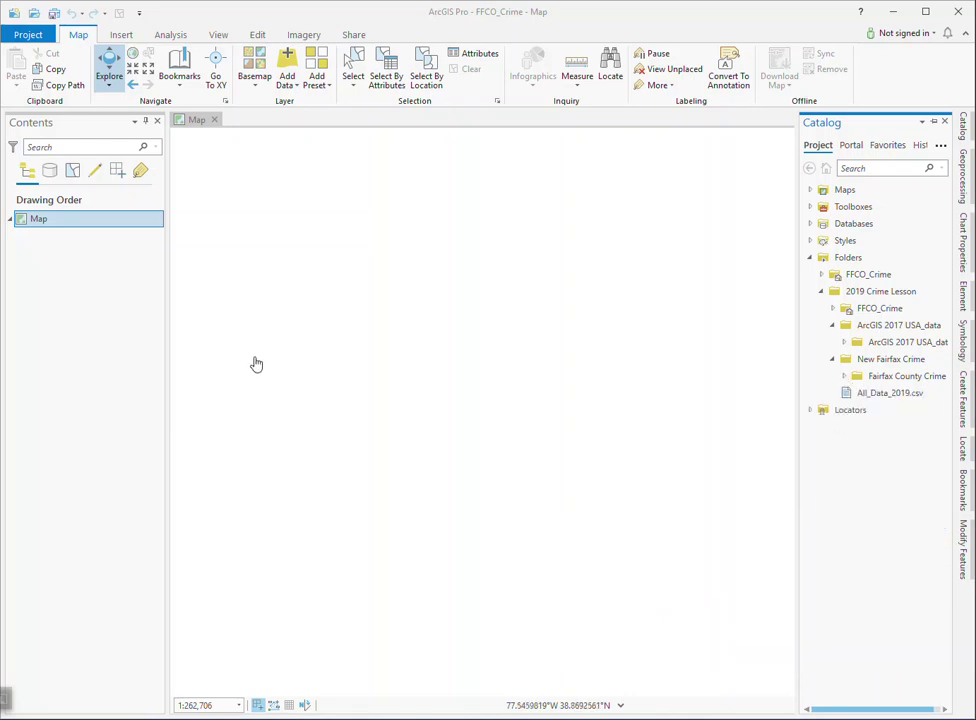
Step: Check the empty map's current coordinate system in its properties without changing anything
right_click(40, 222)
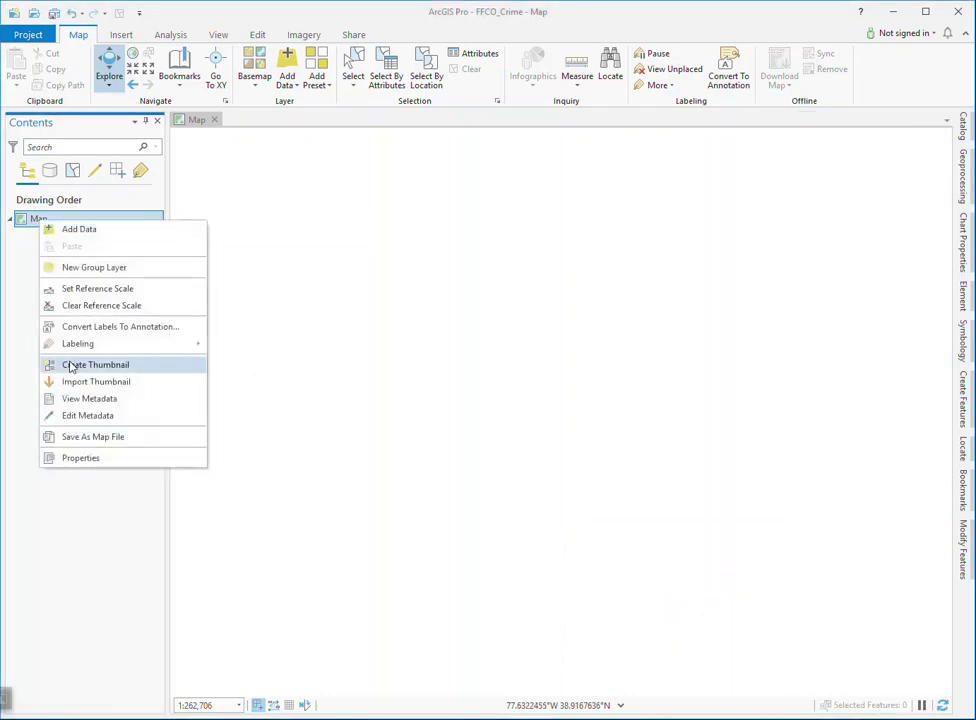
left_click(90, 458)
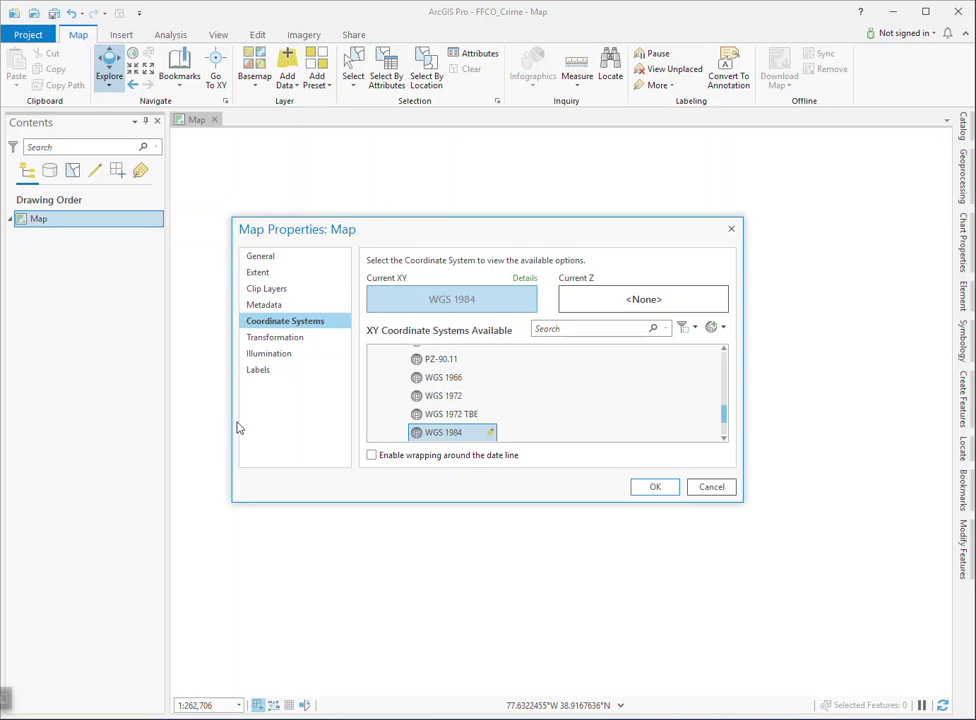
left_click(710, 488)
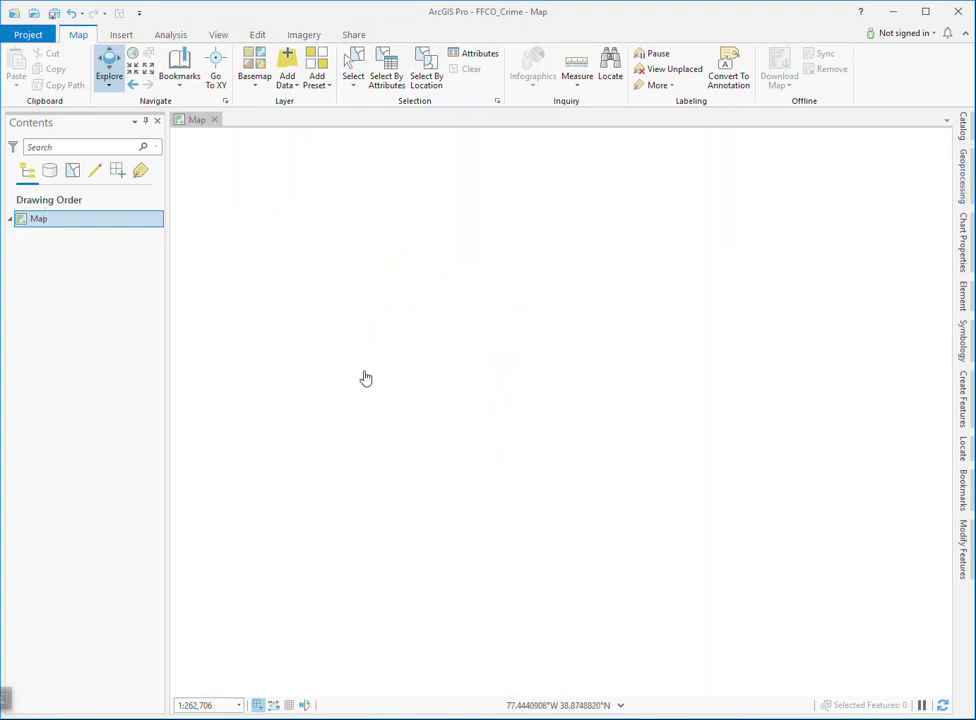
Step: Add the Fairfax_County_Border feature class from FFCO_CRIME.gdb to the current map
left_click(965, 138)
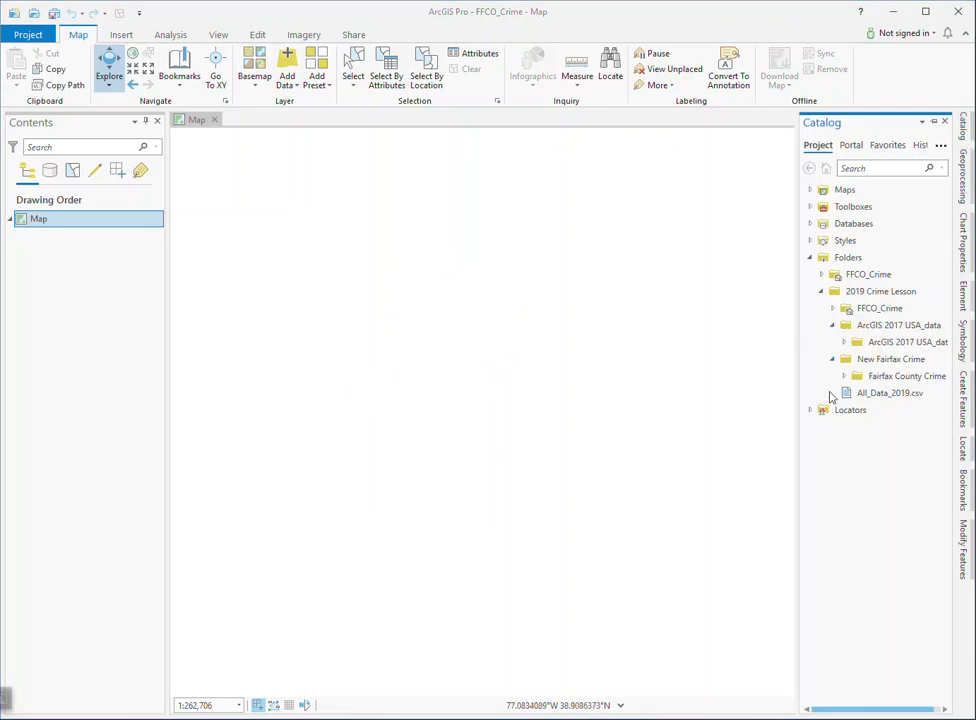
left_click(834, 360)
left_click(834, 360)
left_click(844, 376)
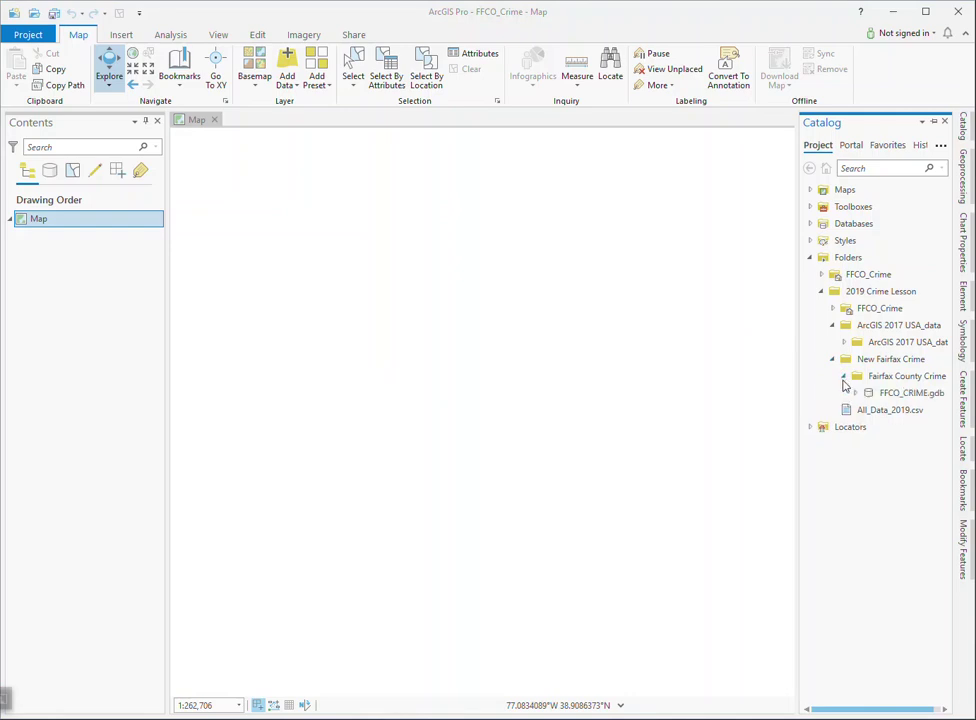
left_click(855, 393)
mouse_move(910, 428)
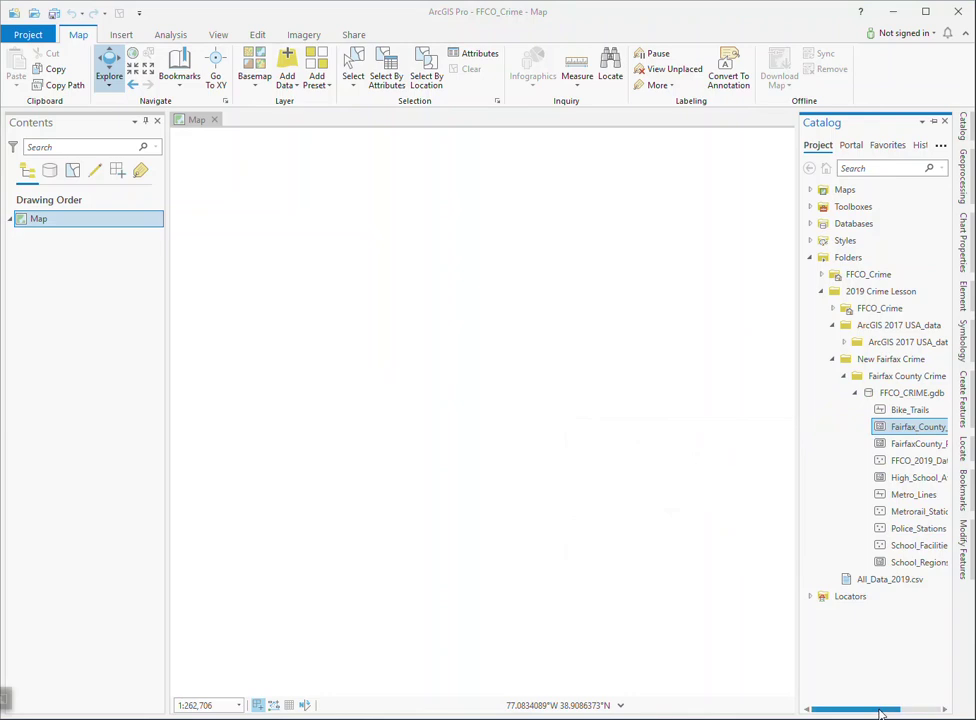
left_click_drag(878, 711, 906, 712)
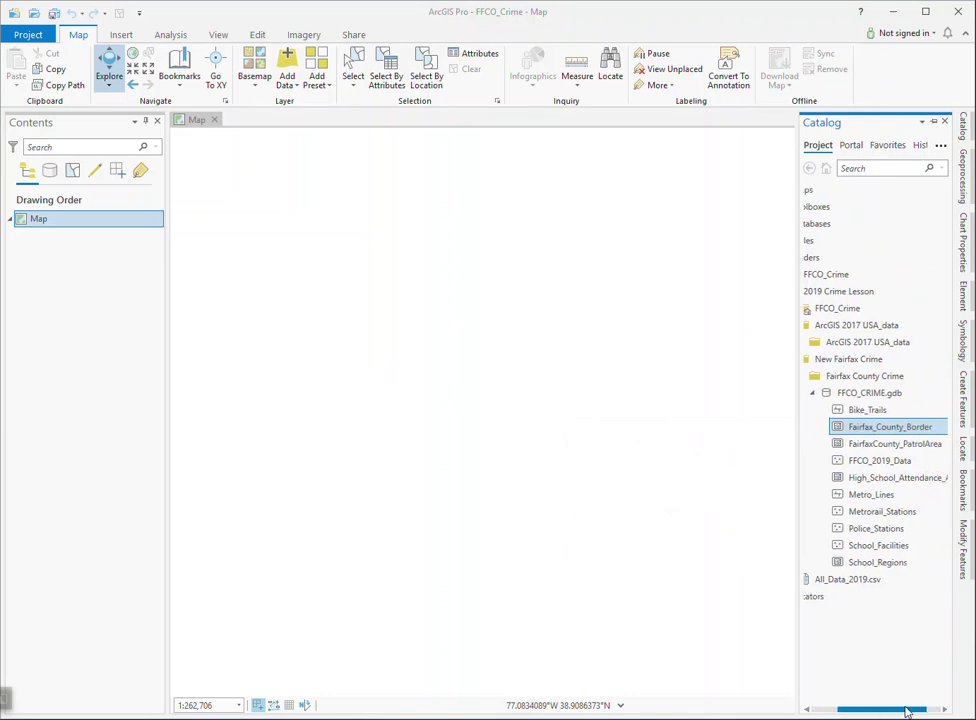
right_click(866, 430)
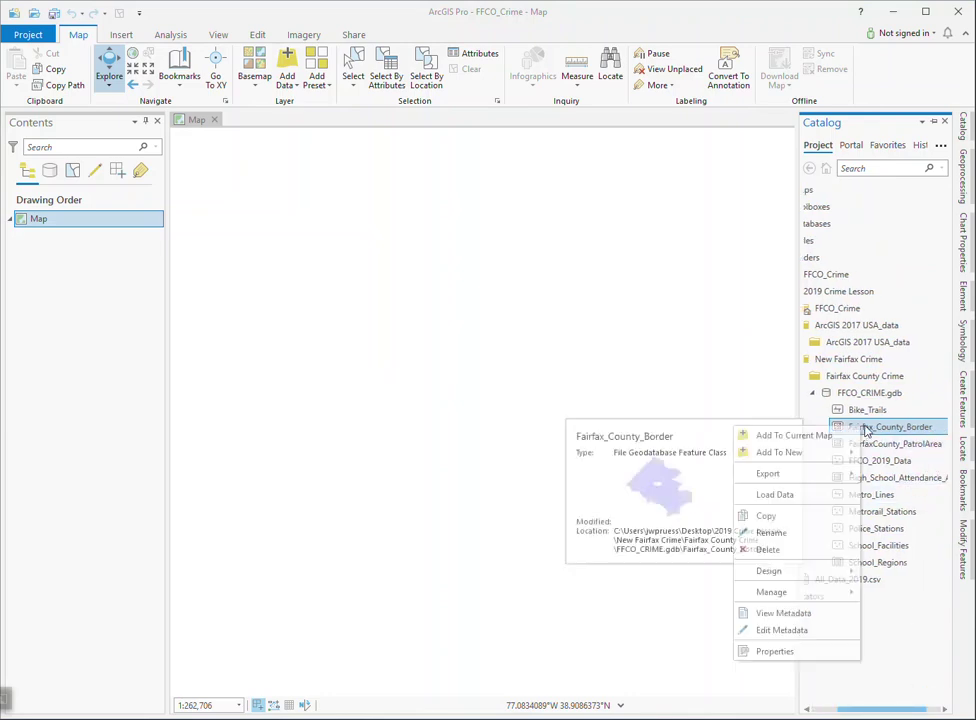
left_click(806, 436)
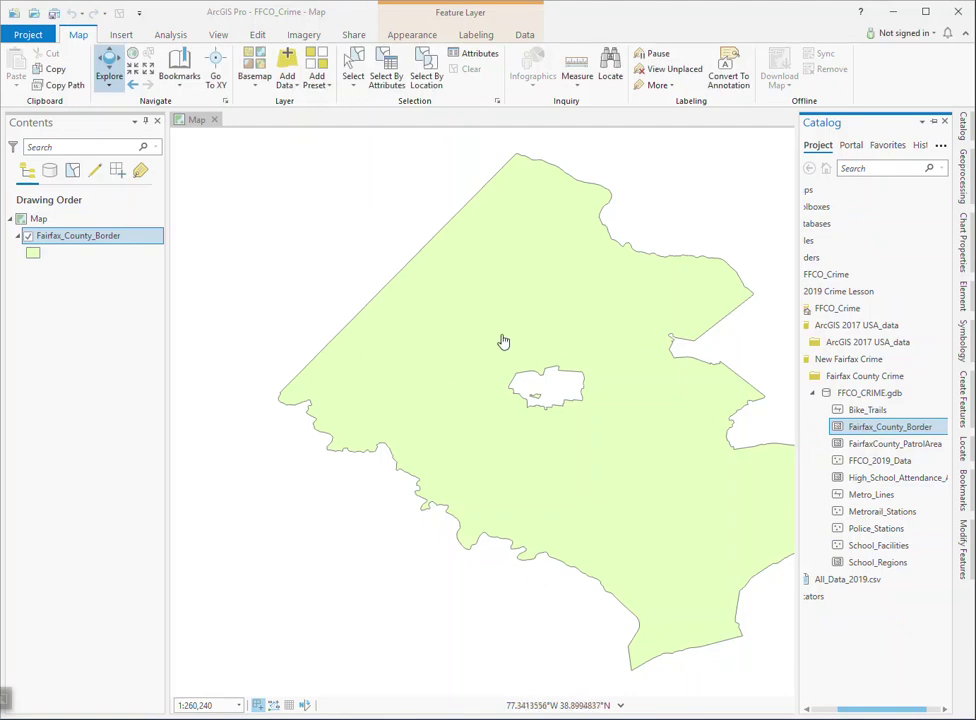
Step: Check in the map properties which coordinate system the map uses with the county border layer loaded
left_click(40, 223)
left_click(39, 222)
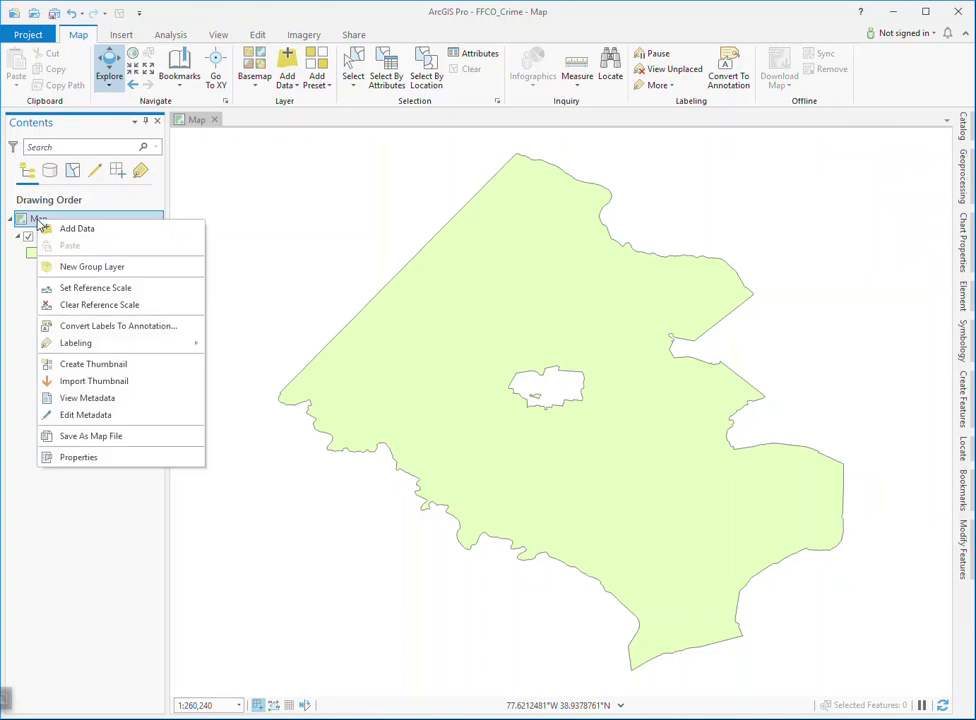
left_click(89, 460)
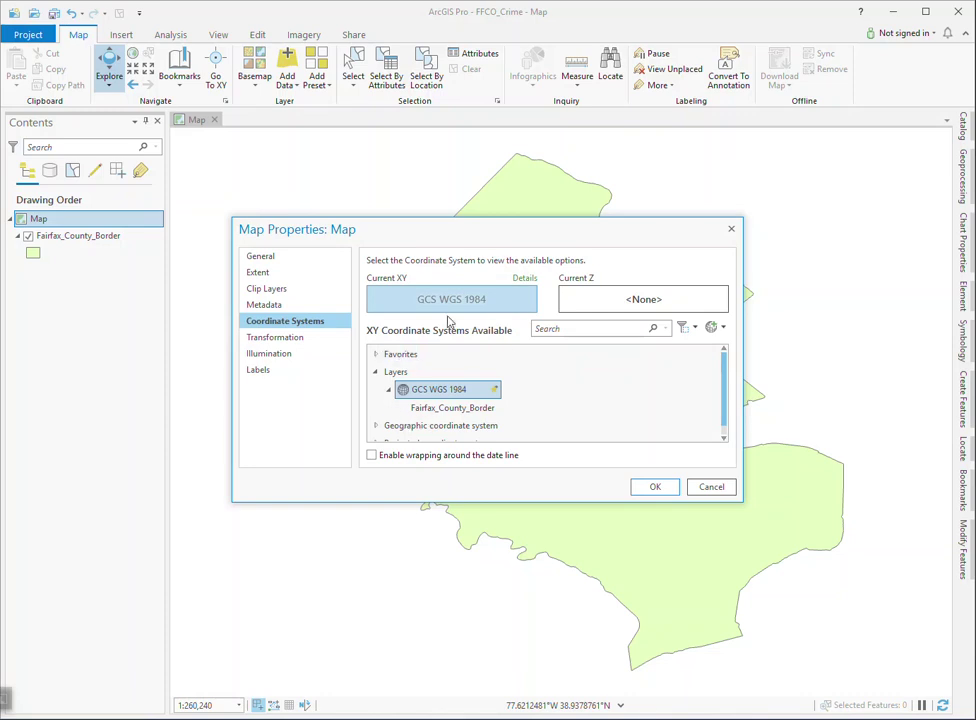
left_click(662, 489)
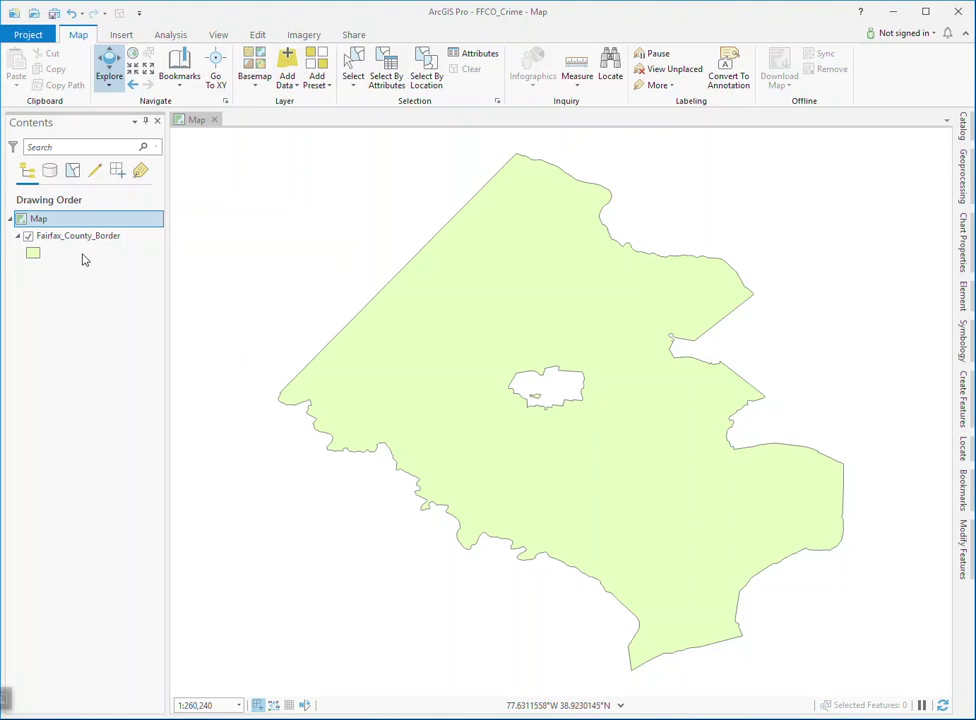
Step: Set the map's projected coordinate system to NAD 1983 (2011) StatePlane Virginia North FIPS 4501 (US Feet)
right_click(42, 222)
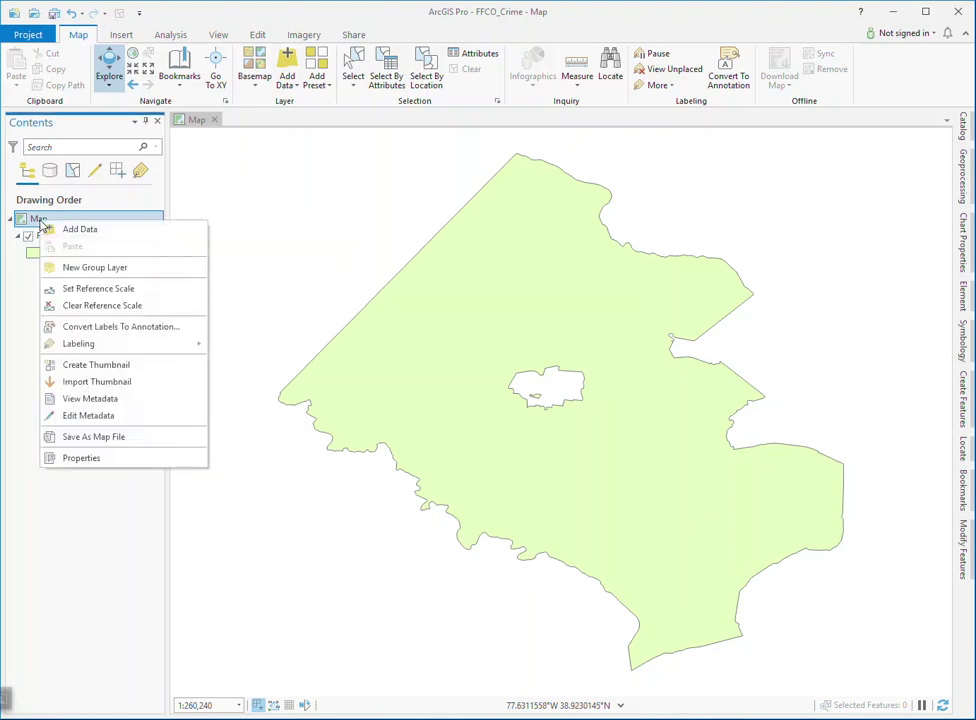
left_click(83, 459)
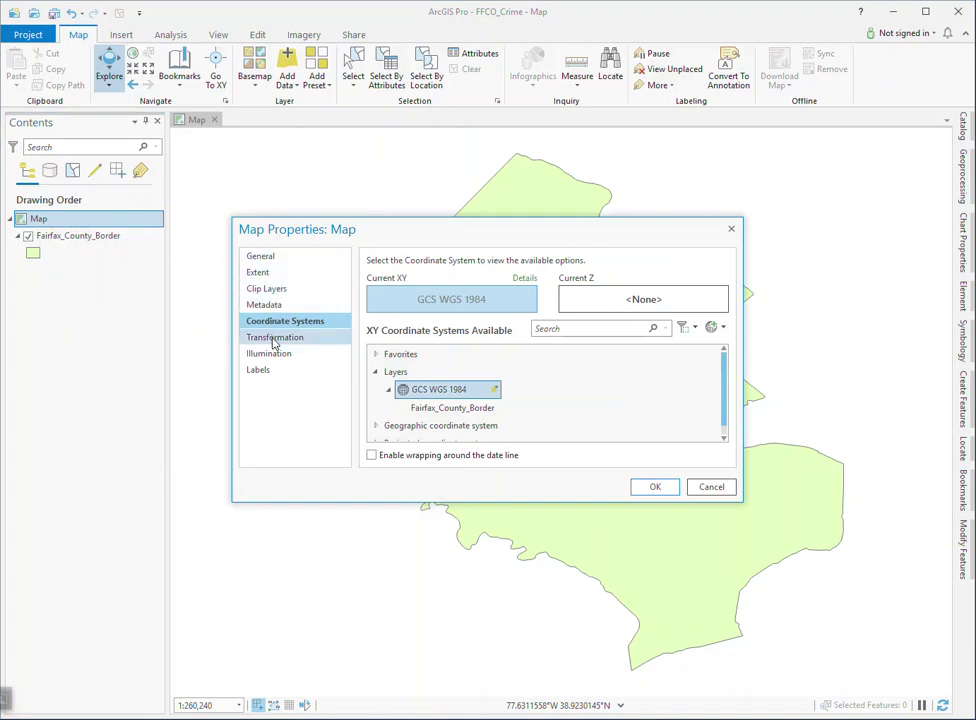
left_click(376, 371)
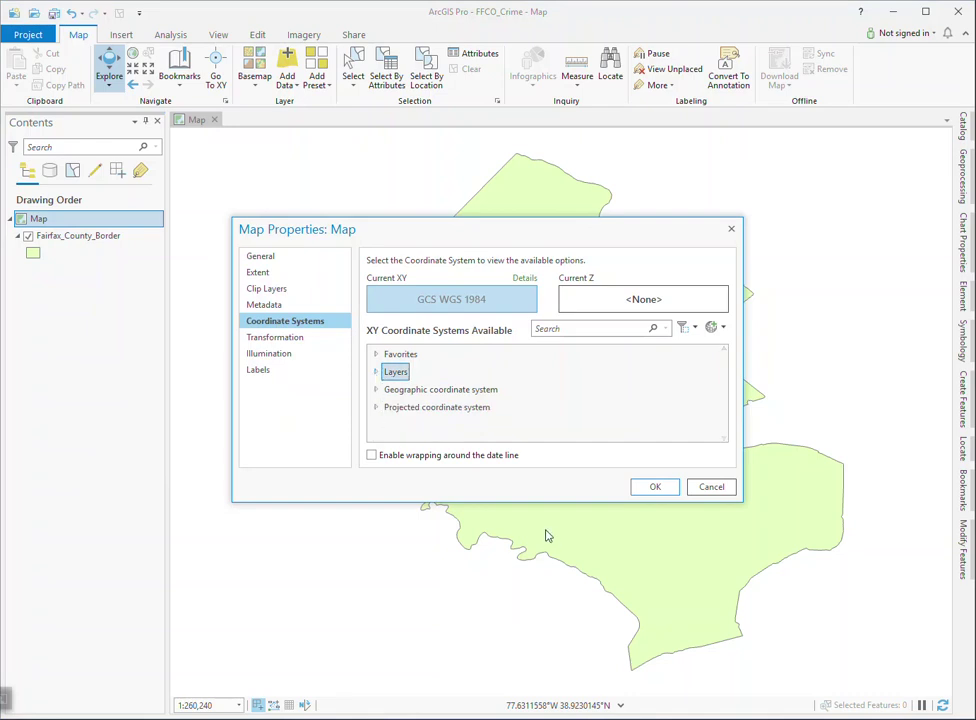
left_click_drag(530, 501, 530, 668)
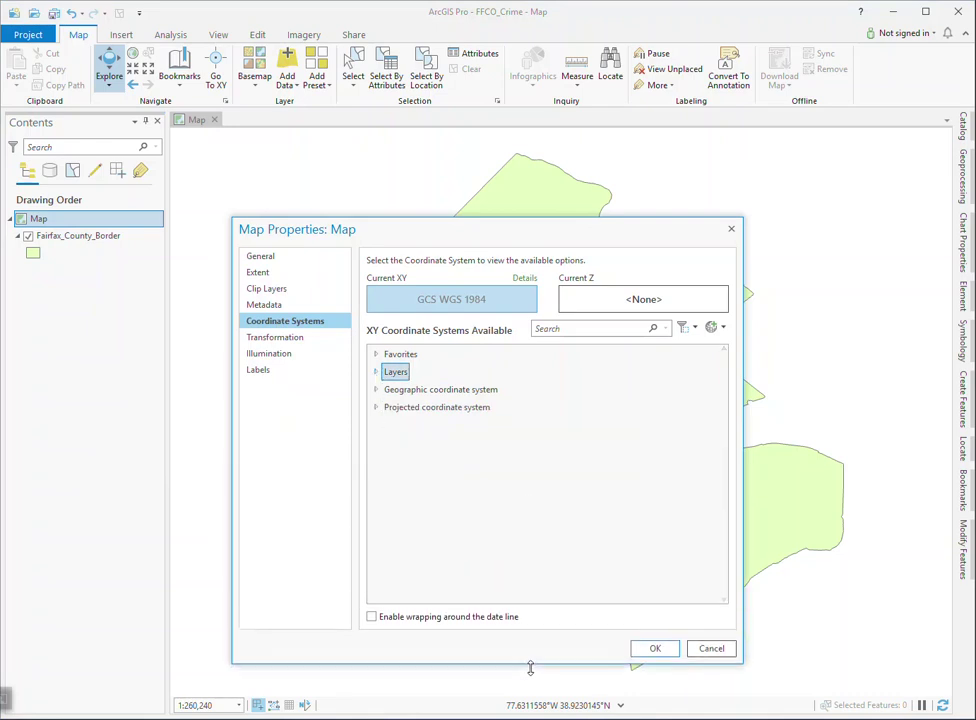
left_click(376, 407)
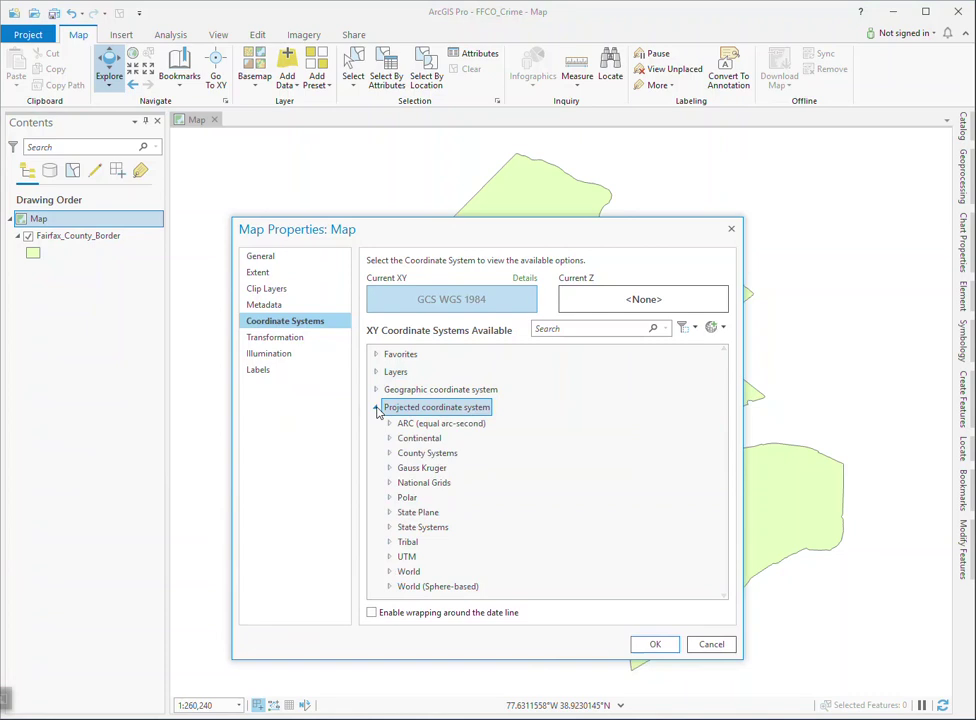
left_click(390, 513)
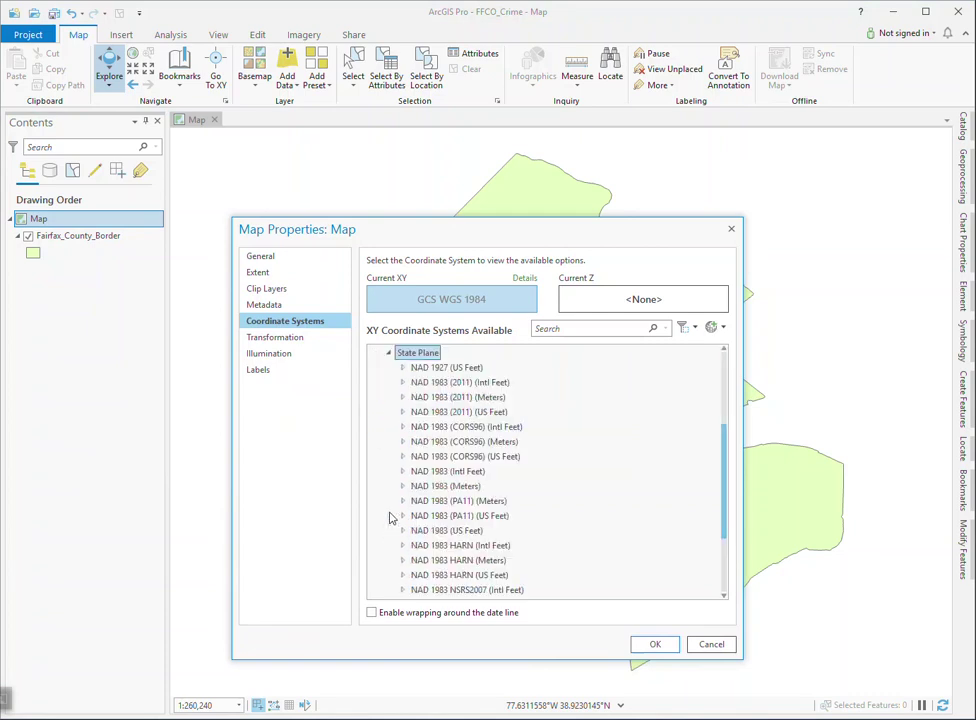
left_click(440, 414)
left_click(405, 415)
left_click_drag(723, 384, 719, 541)
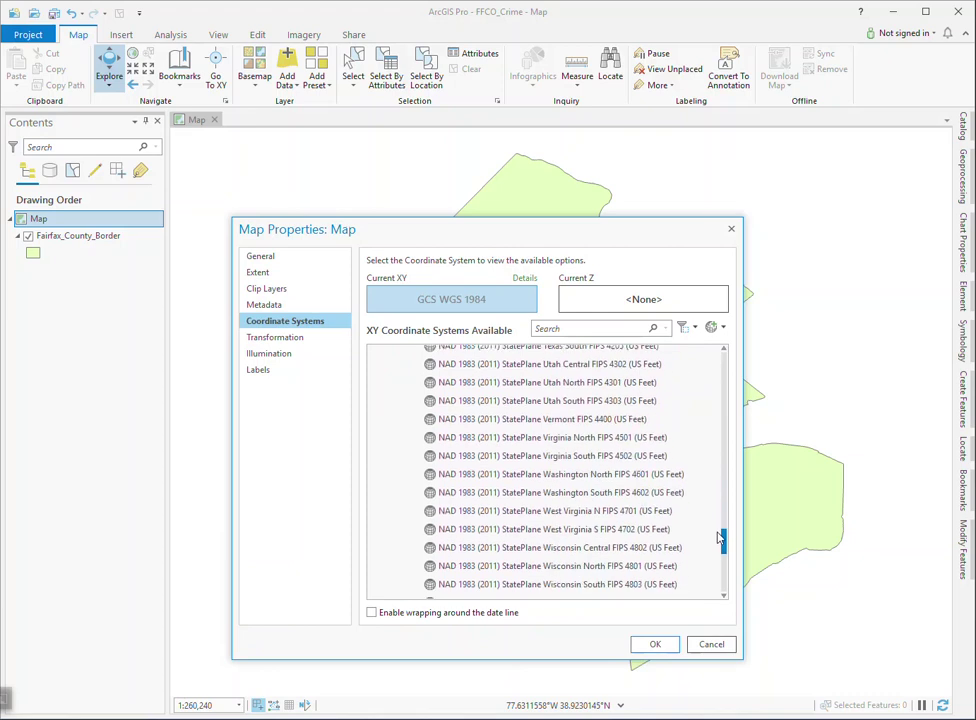
left_click(593, 443)
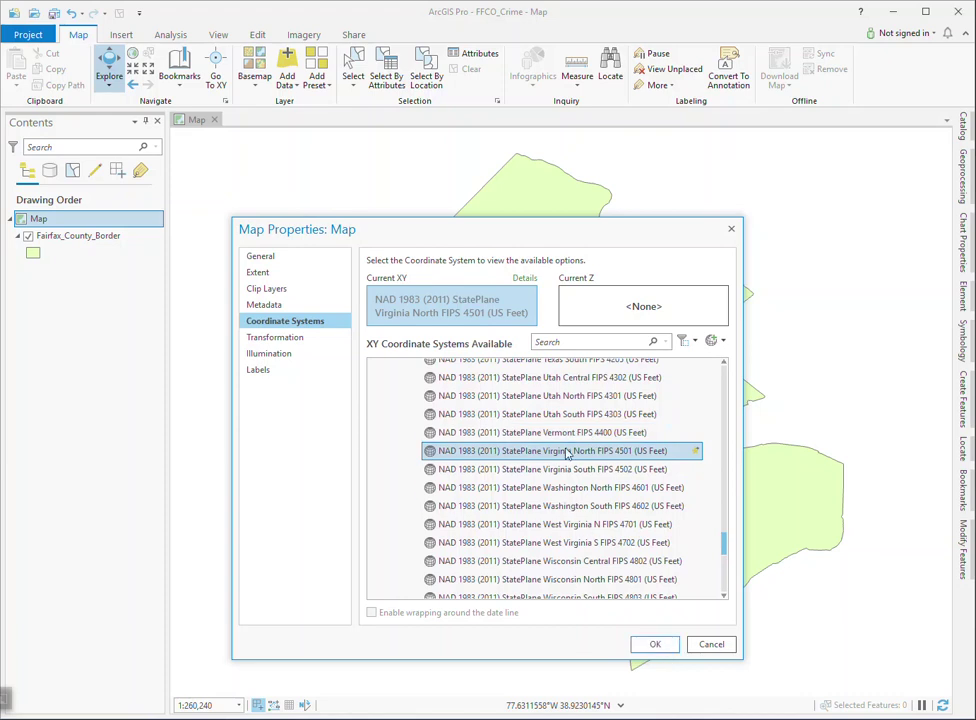
left_click(655, 644)
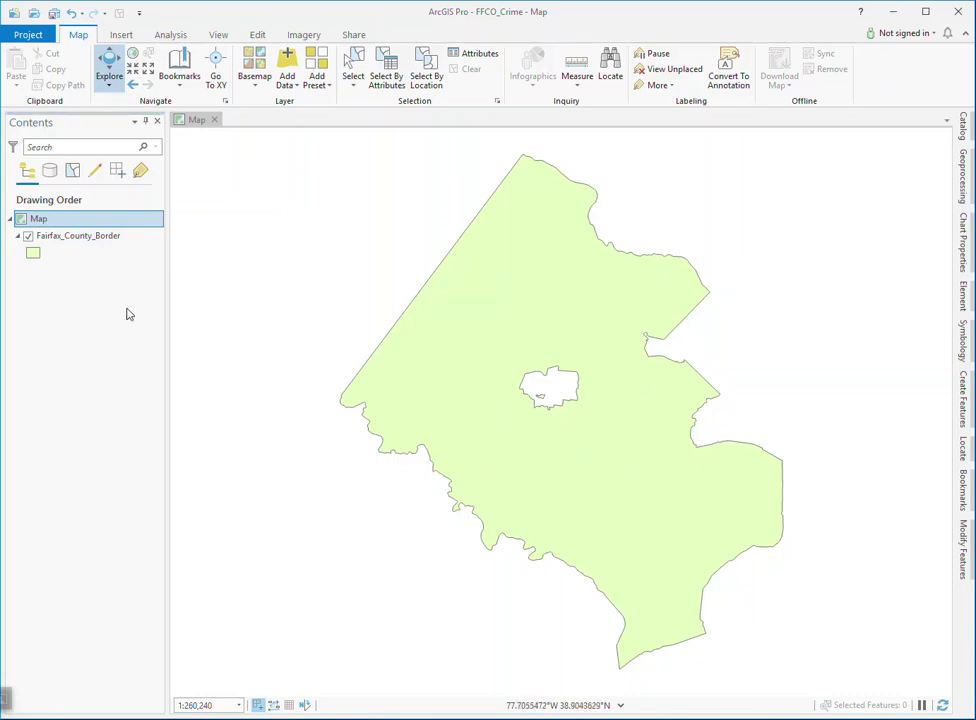
Step: Symbolize the Fairfax_County_Border layer with no fill color and a thicker black outline, applying the changes
left_click(34, 254)
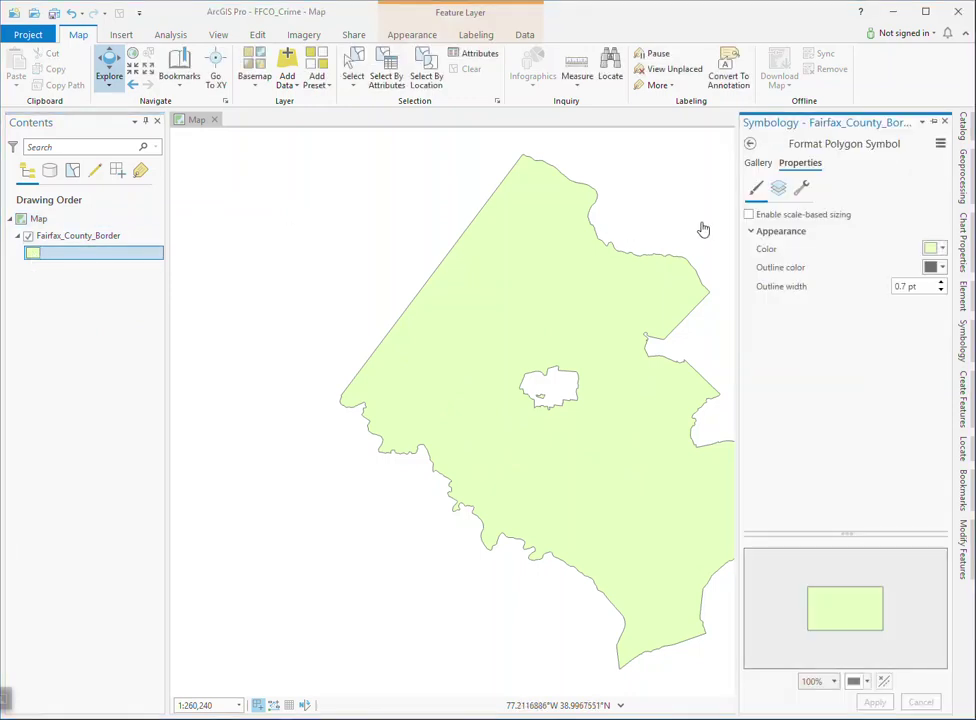
left_click(933, 252)
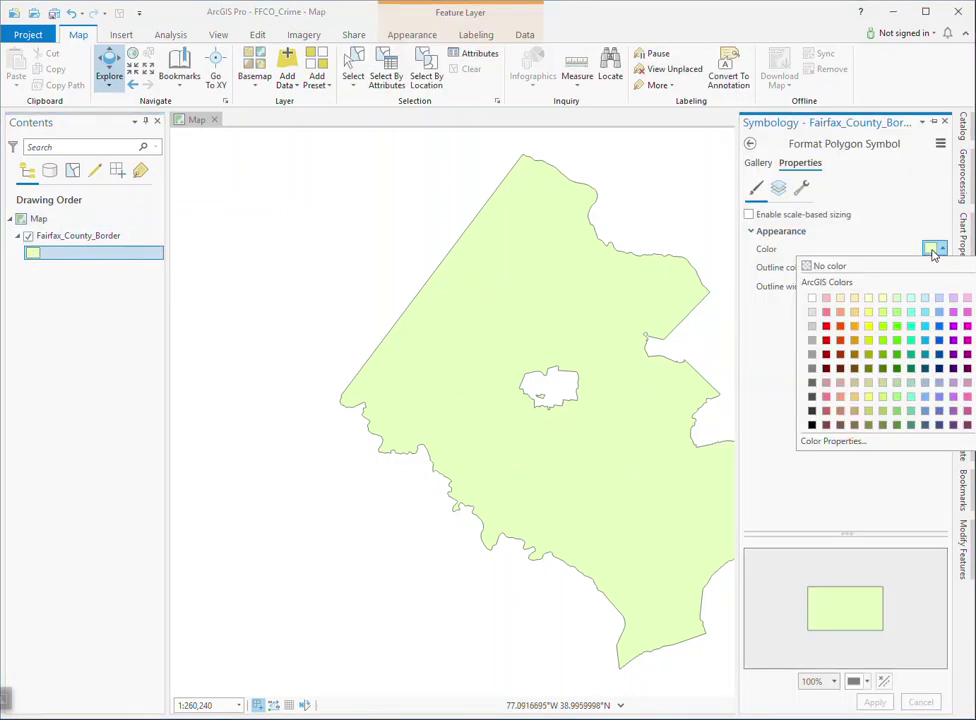
left_click(829, 266)
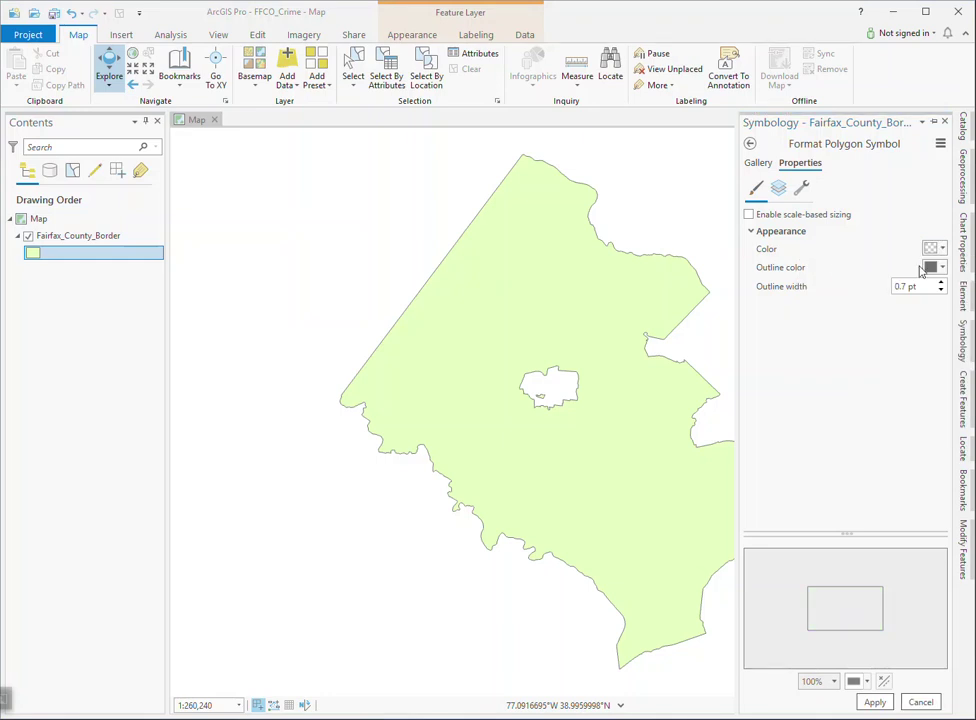
left_click(943, 268)
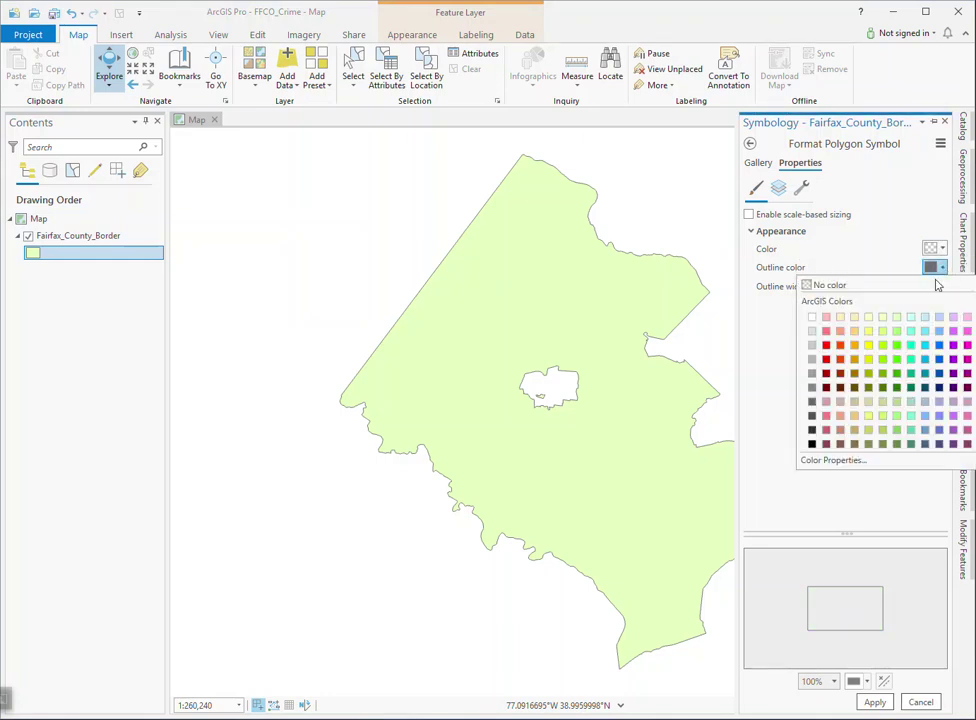
left_click(814, 443)
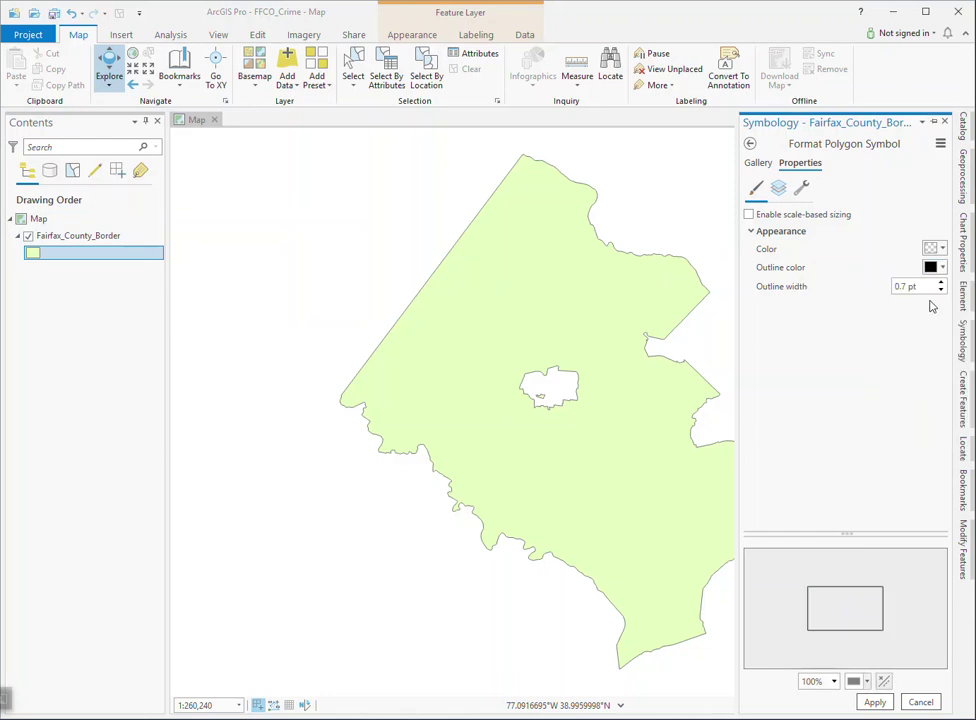
left_click(941, 283)
left_click(941, 283)
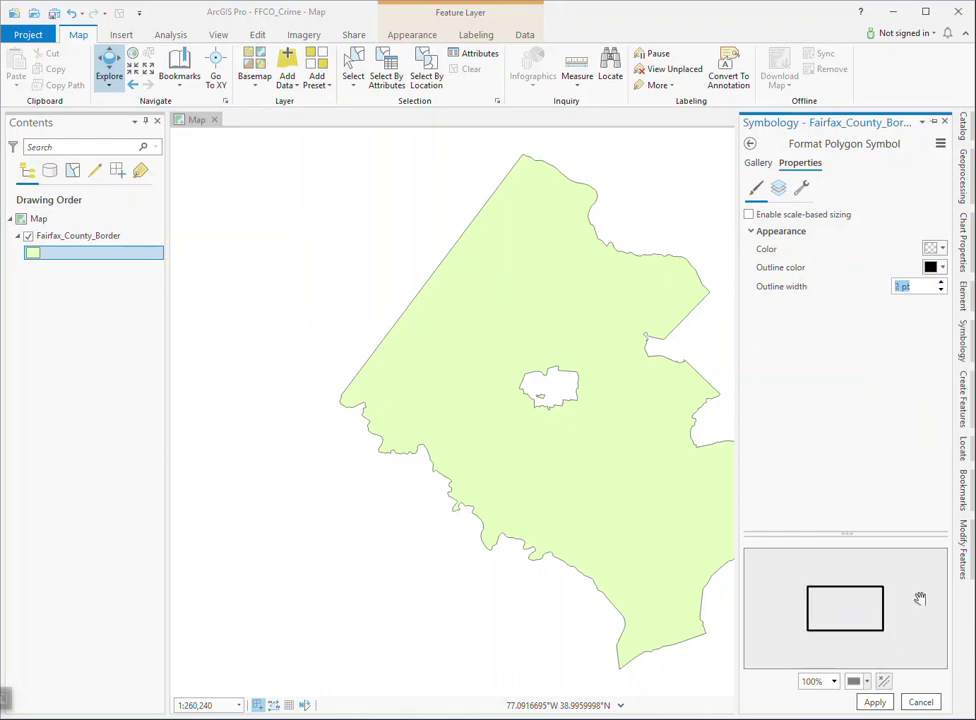
left_click(884, 706)
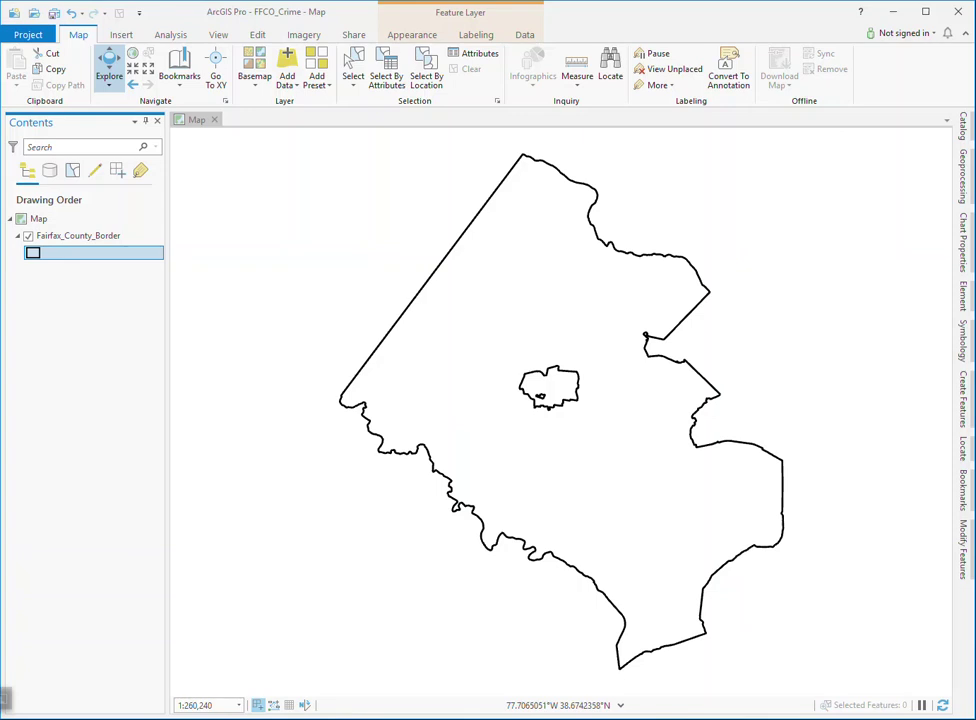
Step: Set the processing extent in the geoprocessing environments to match the Fairfax_County_Border layer
left_click(171, 35)
left_click(150, 68)
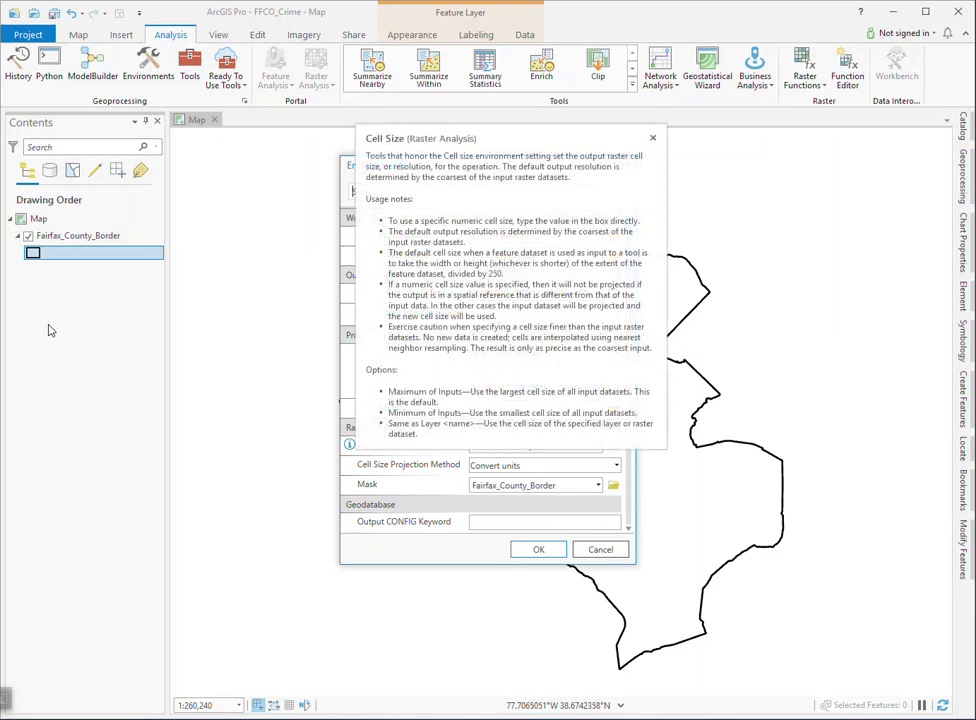
left_click(651, 140)
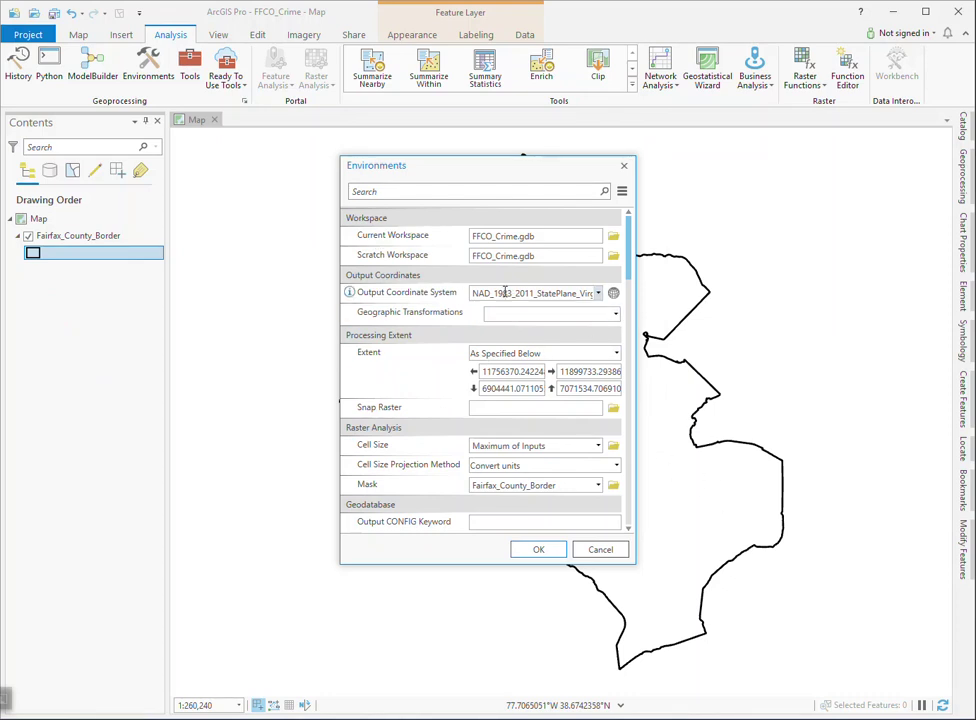
mouse_move(488, 297)
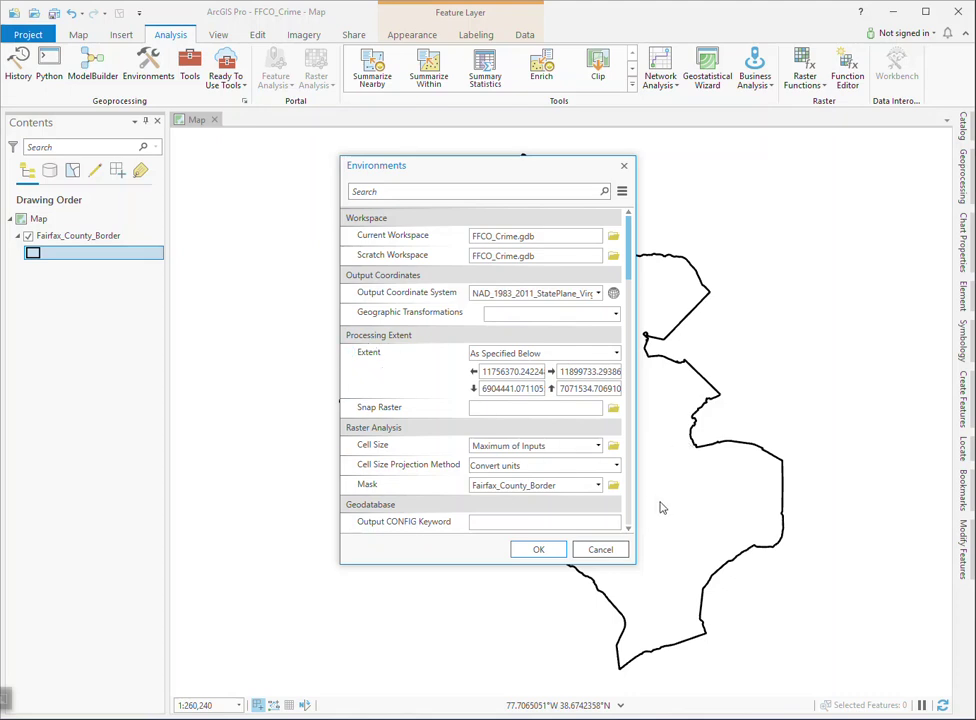
left_click_drag(534, 170, 414, 174)
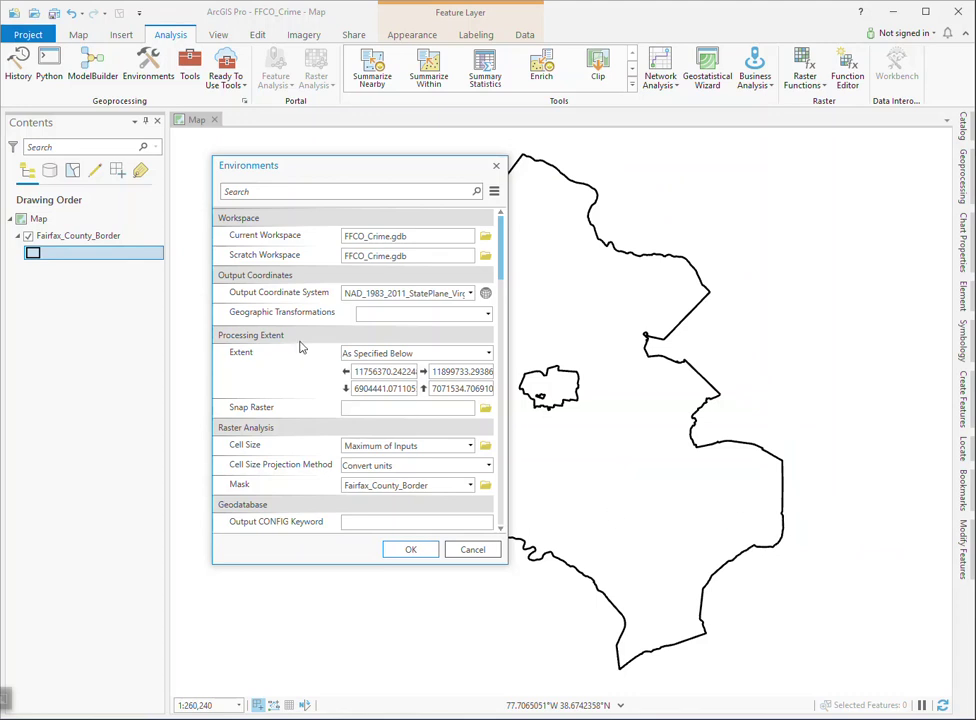
left_click(488, 354)
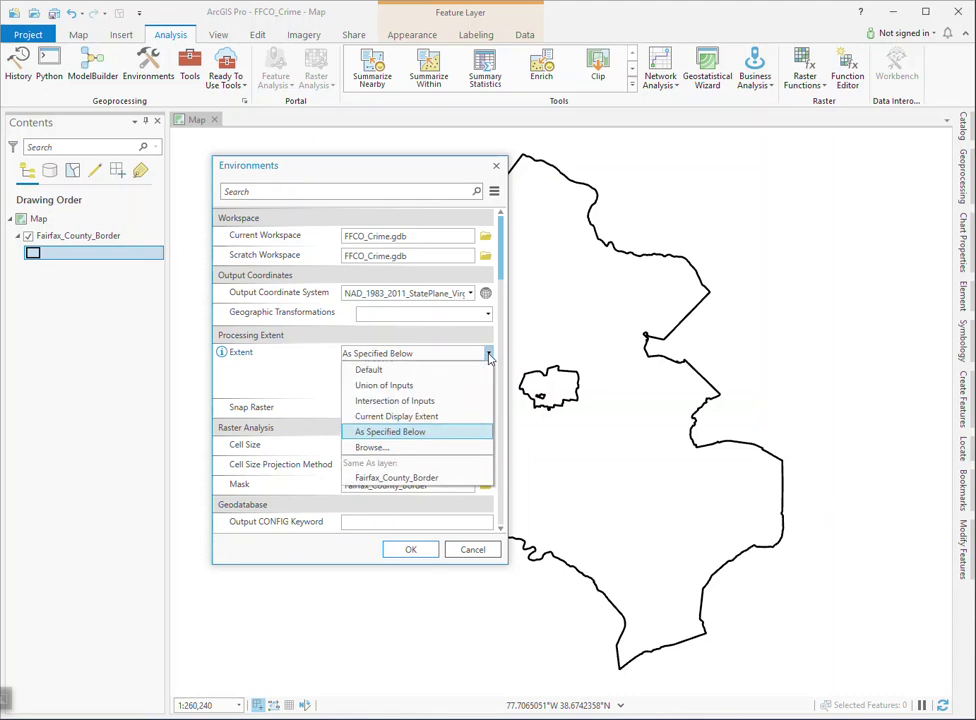
left_click(455, 477)
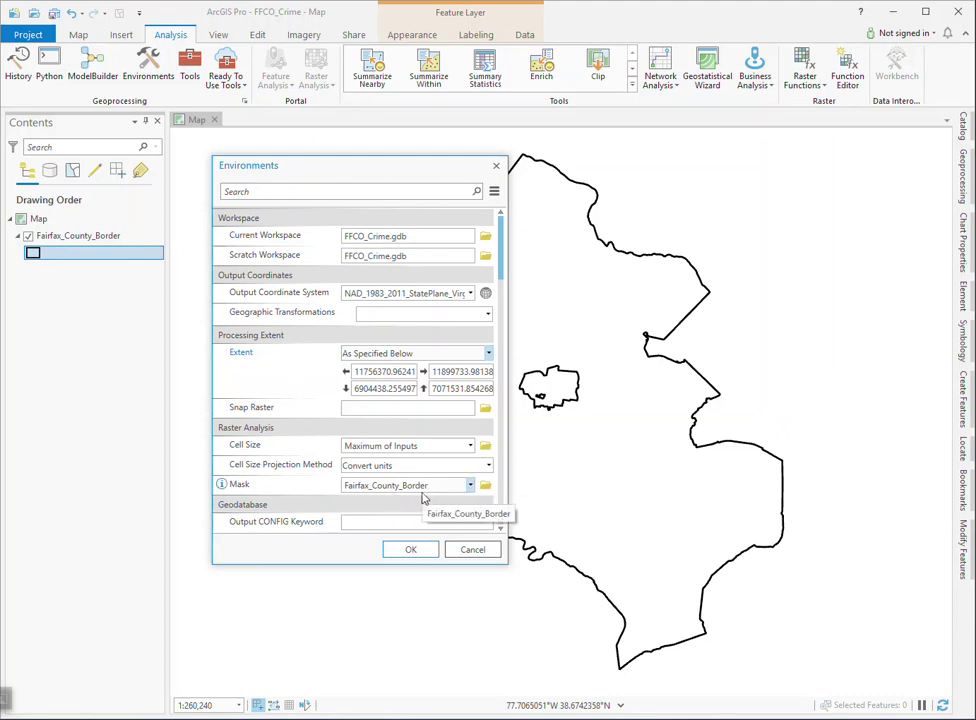
Step: Keep Fairfax_County_Border as the raster analysis mask and accept the environment settings
left_click(470, 485)
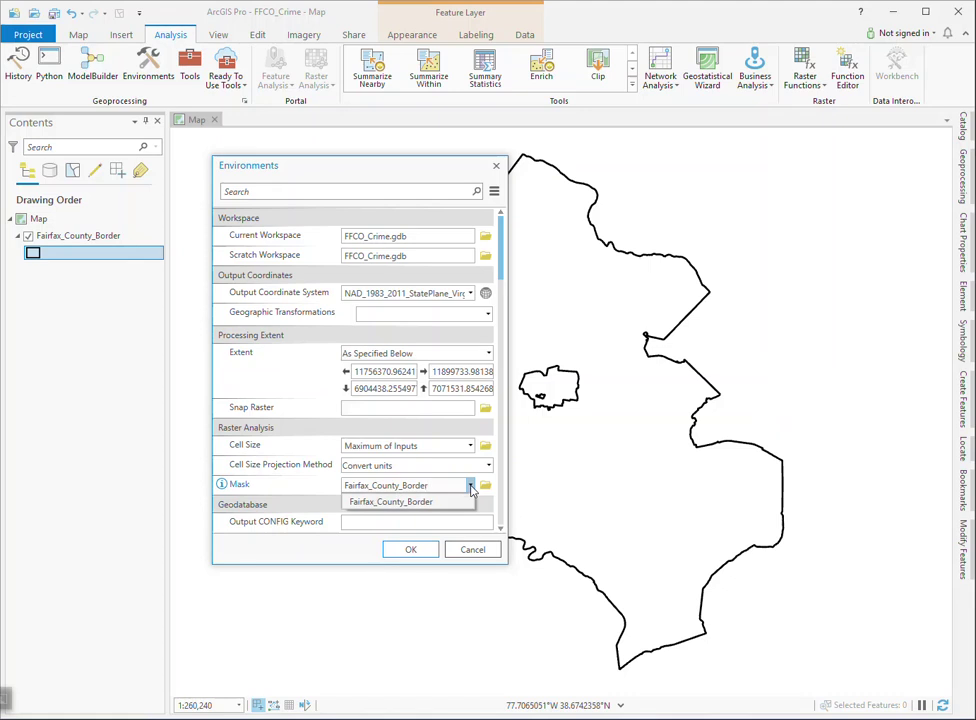
left_click(470, 486)
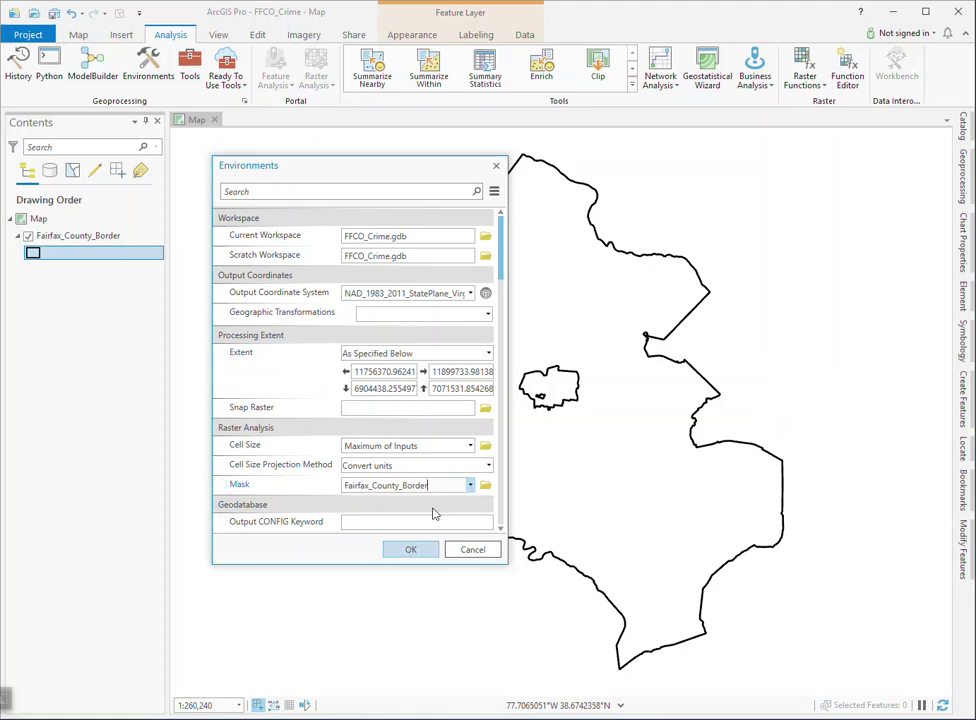
left_click_drag(499, 264, 500, 225)
left_click(410, 549)
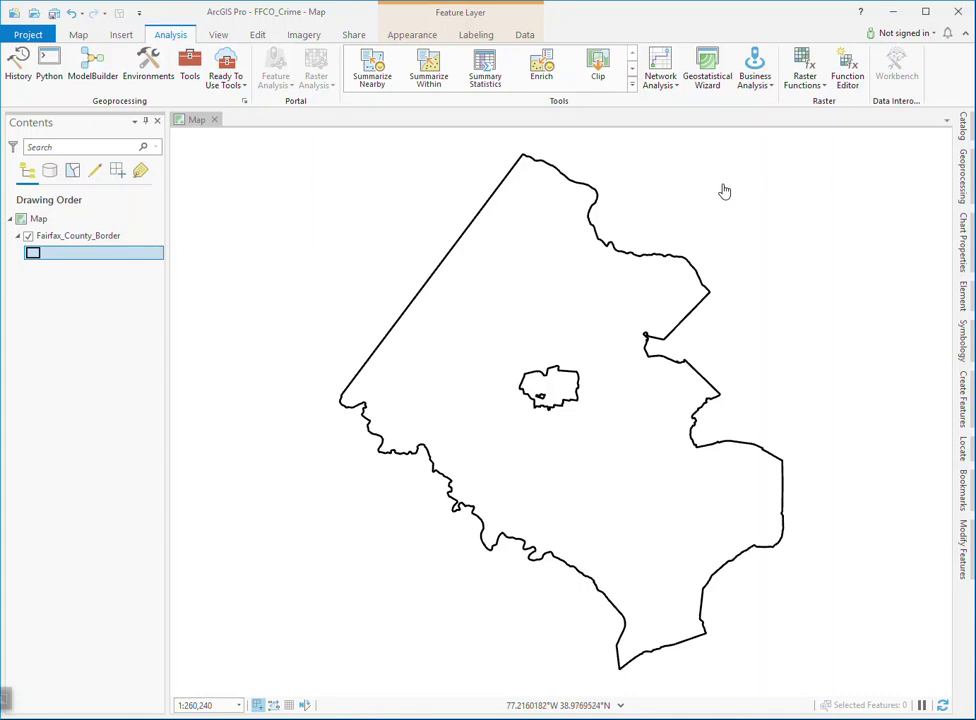
Step: Collapse the New Fairfax Crime folder and expand the project folders down to census inside ArcGIS 2017 USA_data
left_click(963, 128)
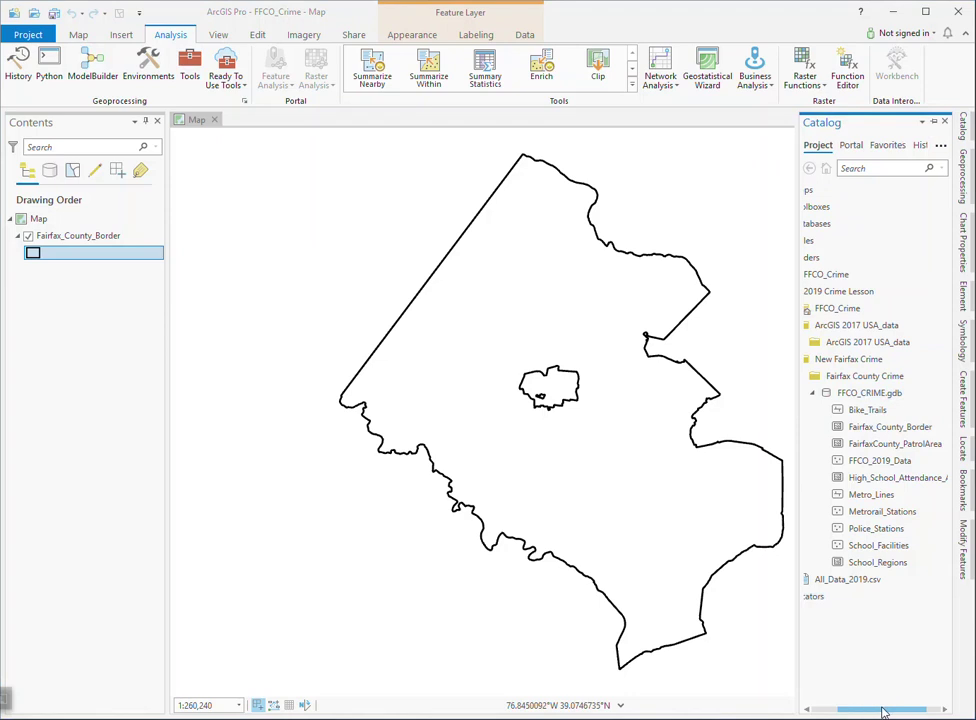
left_click_drag(882, 708, 860, 711)
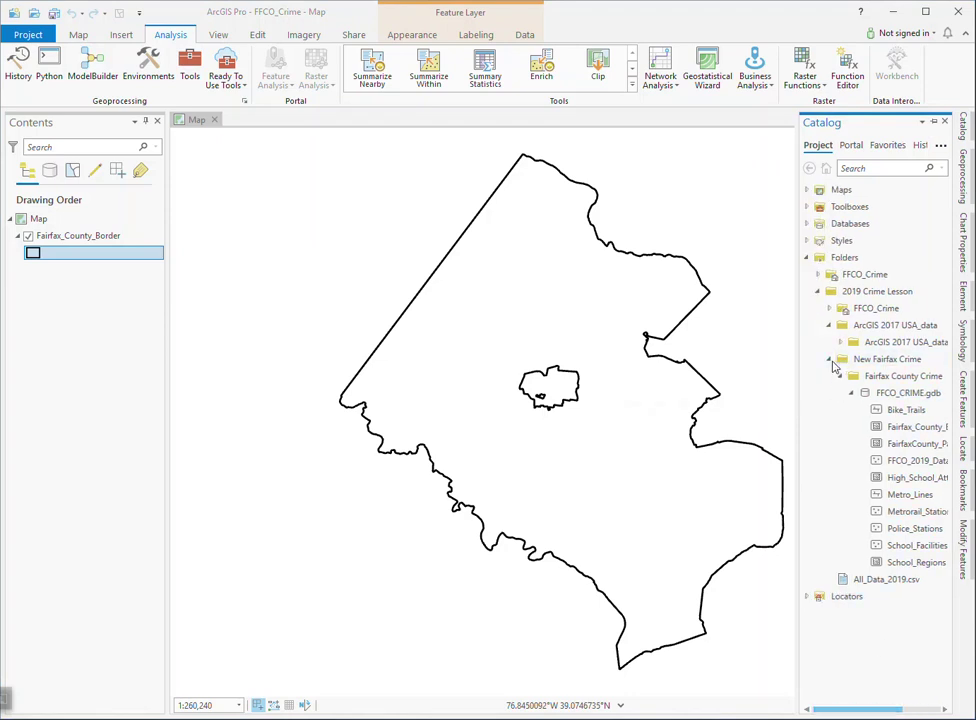
left_click(830, 362)
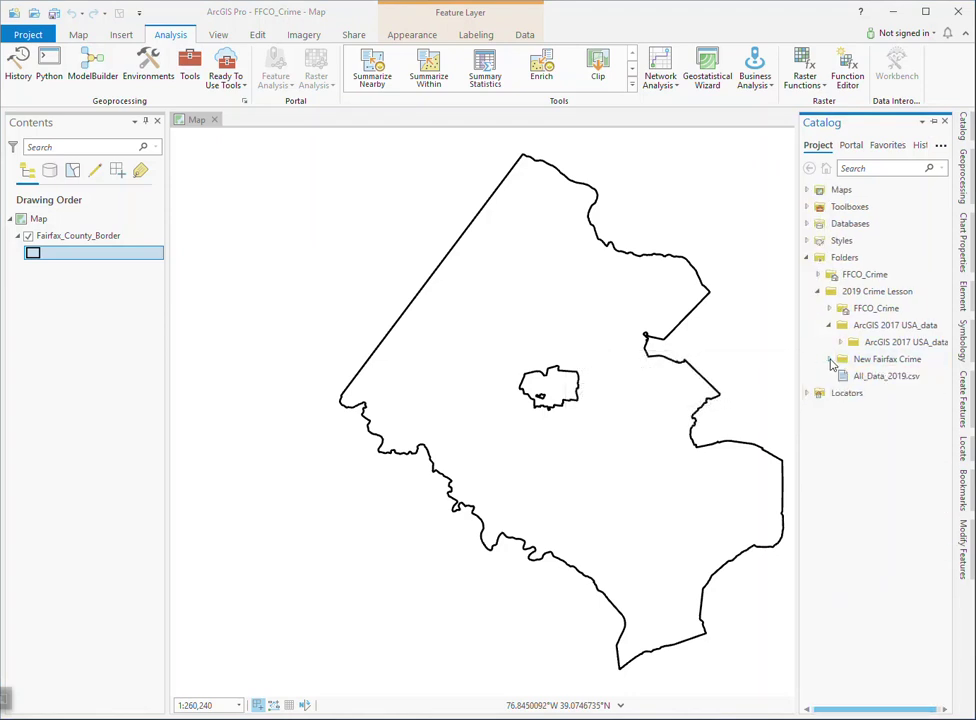
left_click(832, 326)
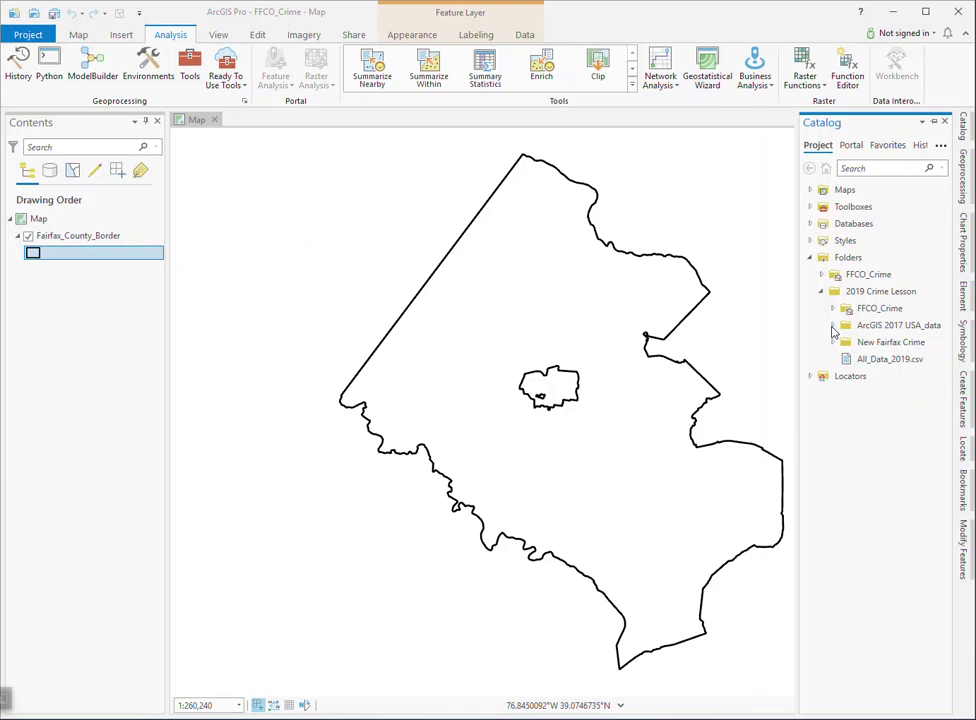
left_click(832, 327)
left_click(842, 343)
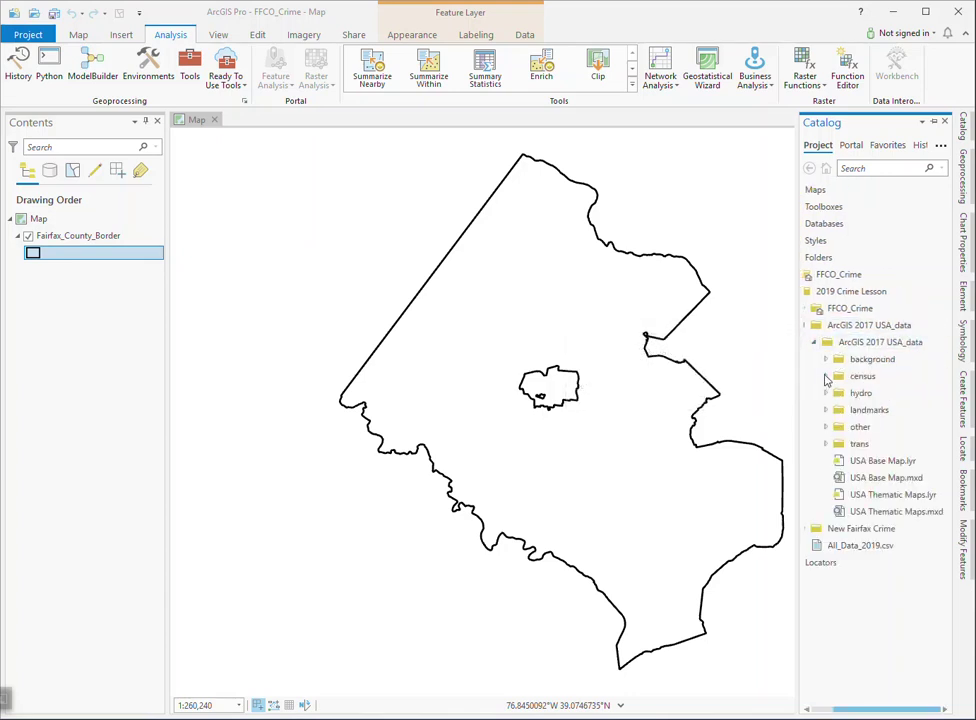
left_click(826, 377)
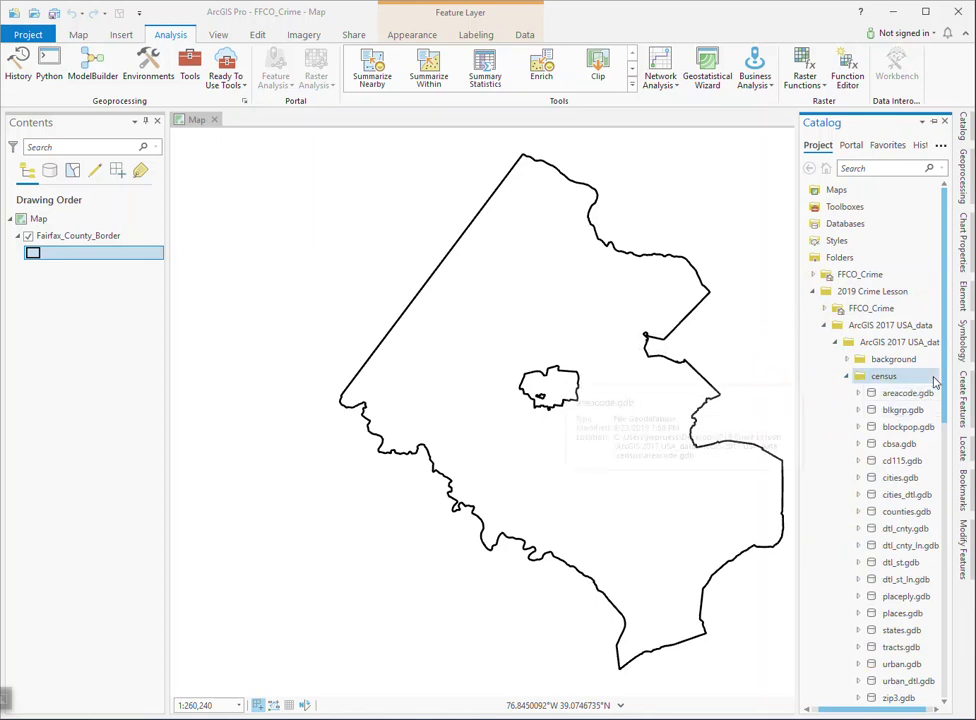
Step: Add the tracts feature class from tracts.gdb to the current map and place the Fairfax_County_Border layer above it
left_click_drag(945, 379, 957, 480)
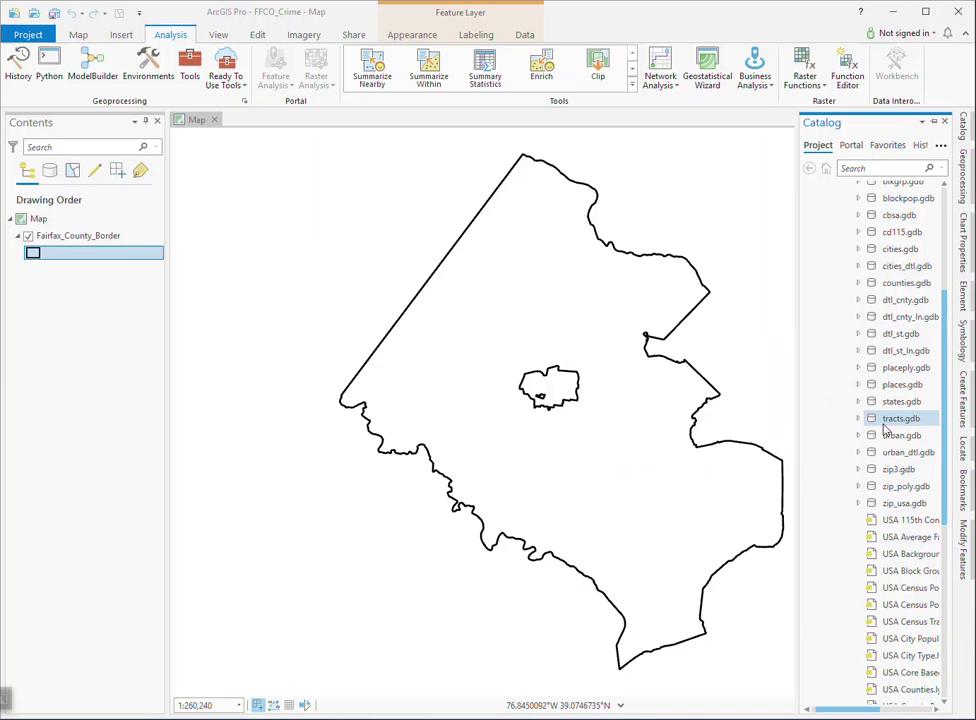
left_click(858, 419)
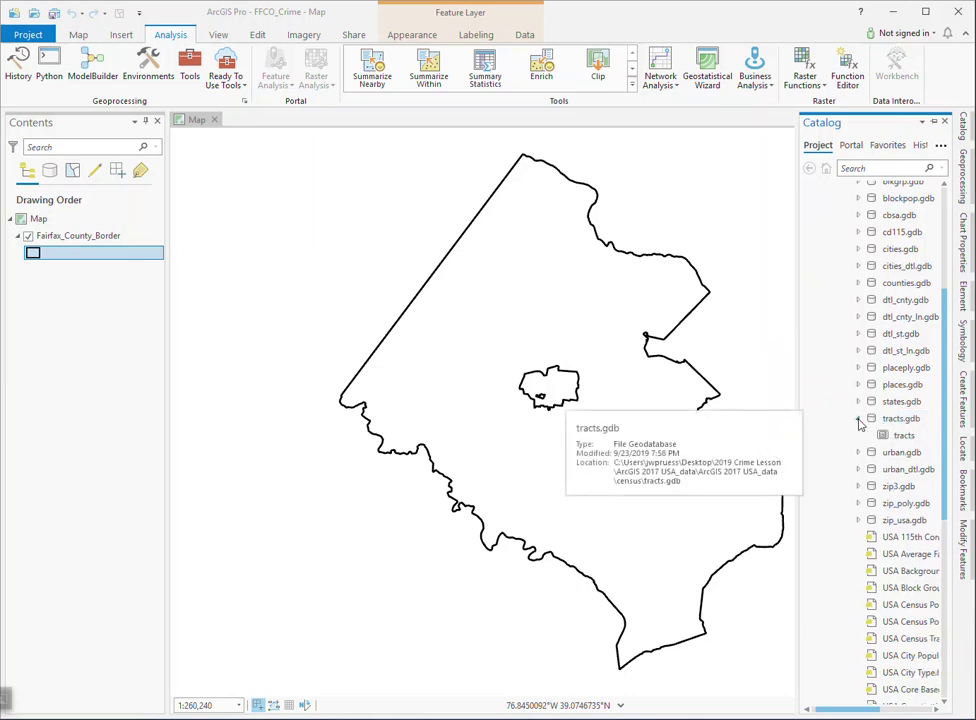
right_click(909, 437)
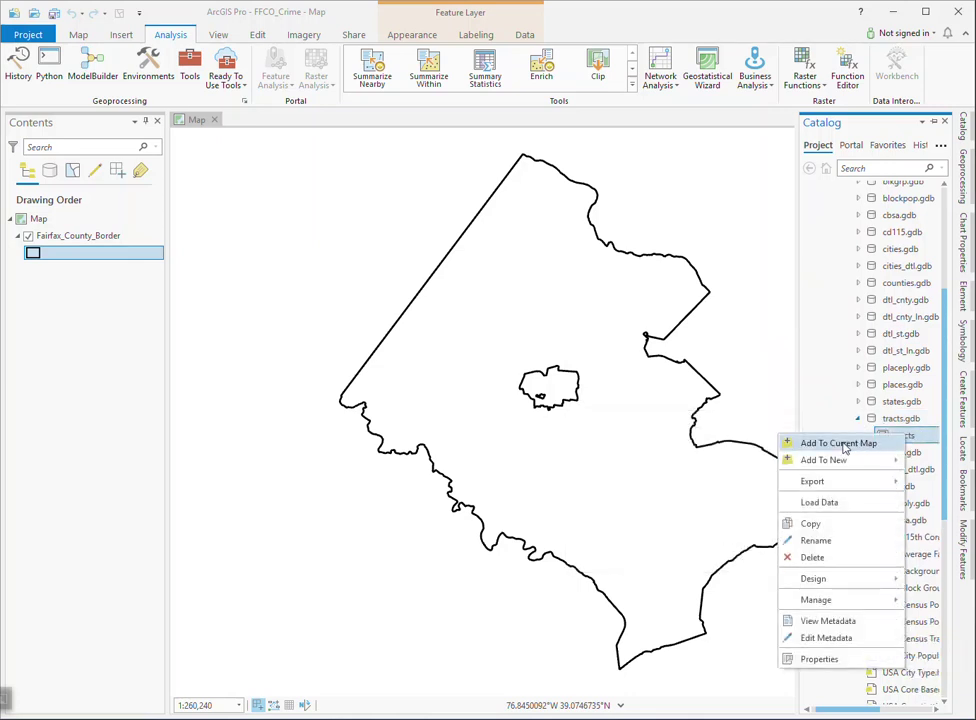
left_click(840, 443)
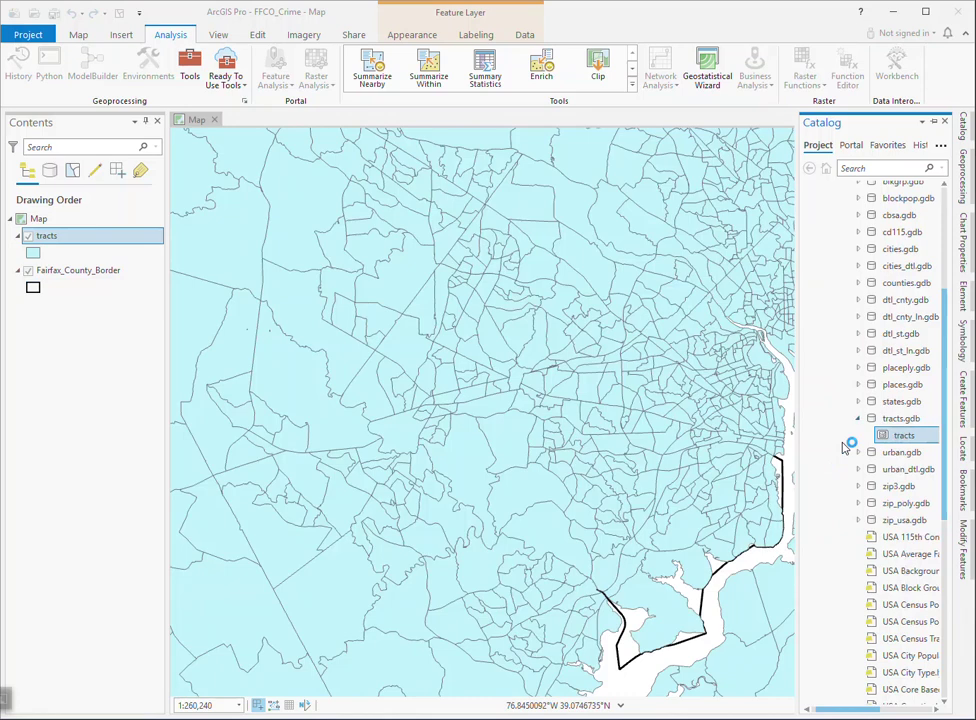
left_click(55, 271)
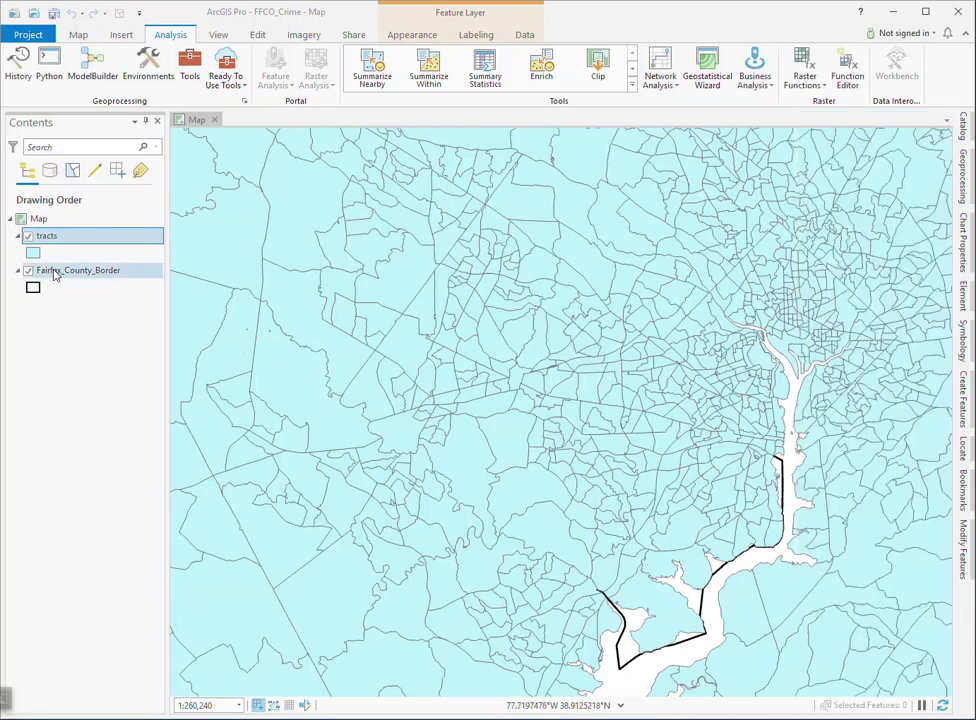
left_click_drag(55, 248, 58, 232)
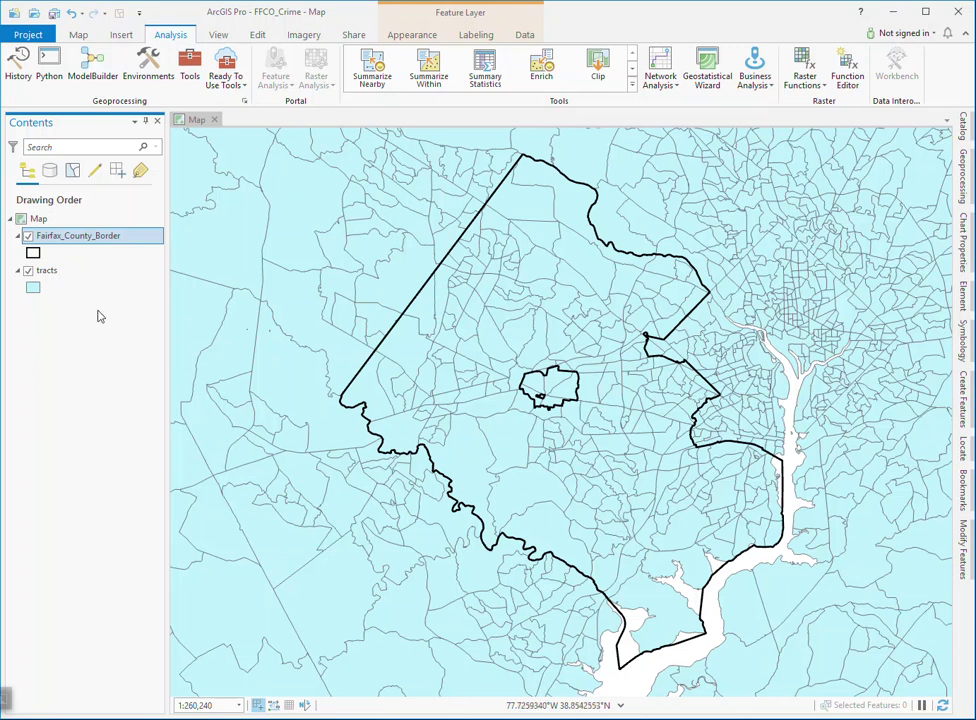
Step: Examine the STCOFIPS, TRACT and FIPS fields in the tracts layer's attribute table, and close the table
left_click(47, 273)
right_click(47, 273)
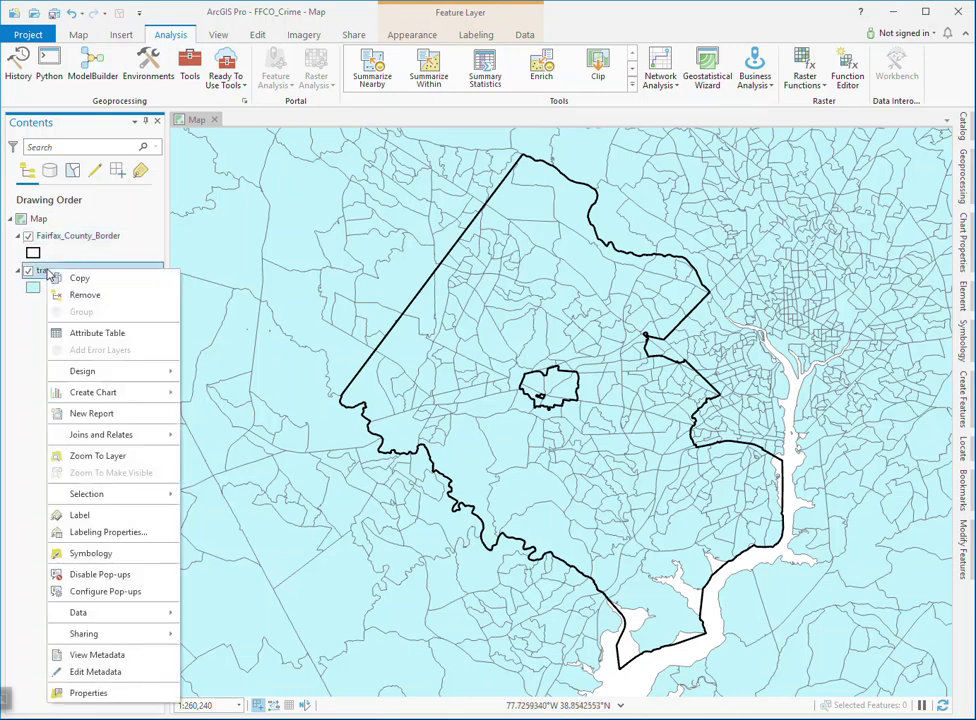
left_click(96, 334)
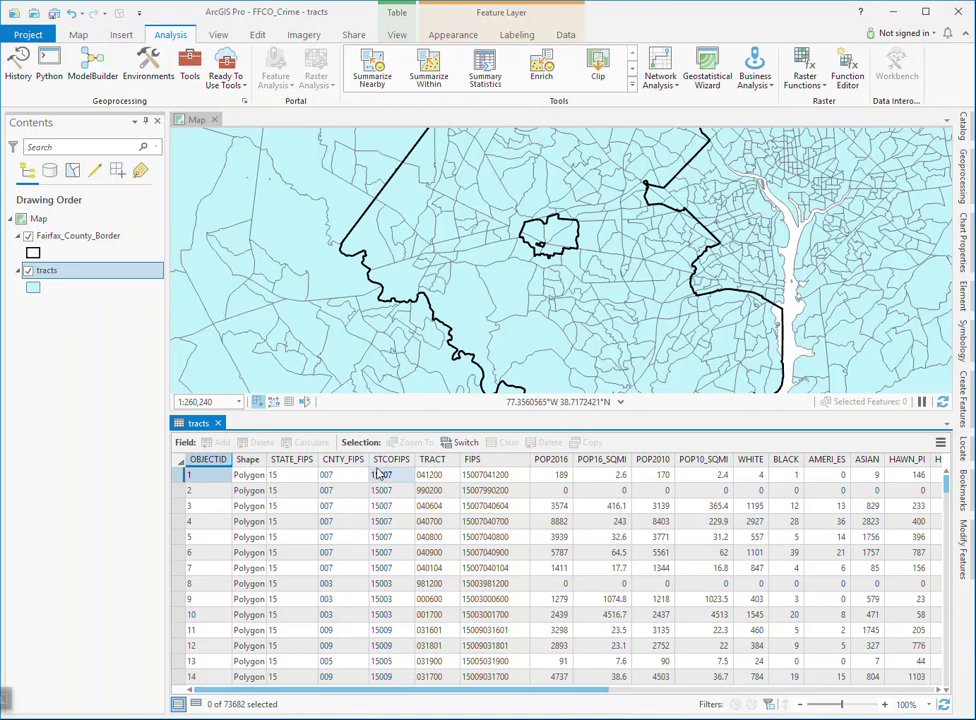
mouse_move(392, 470)
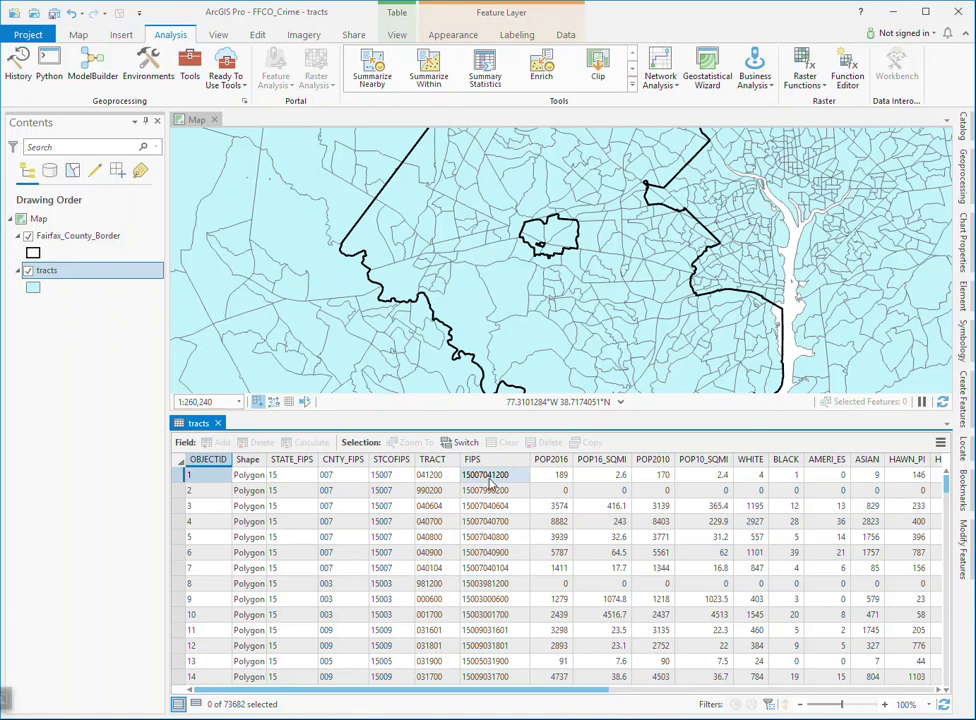
mouse_move(436, 466)
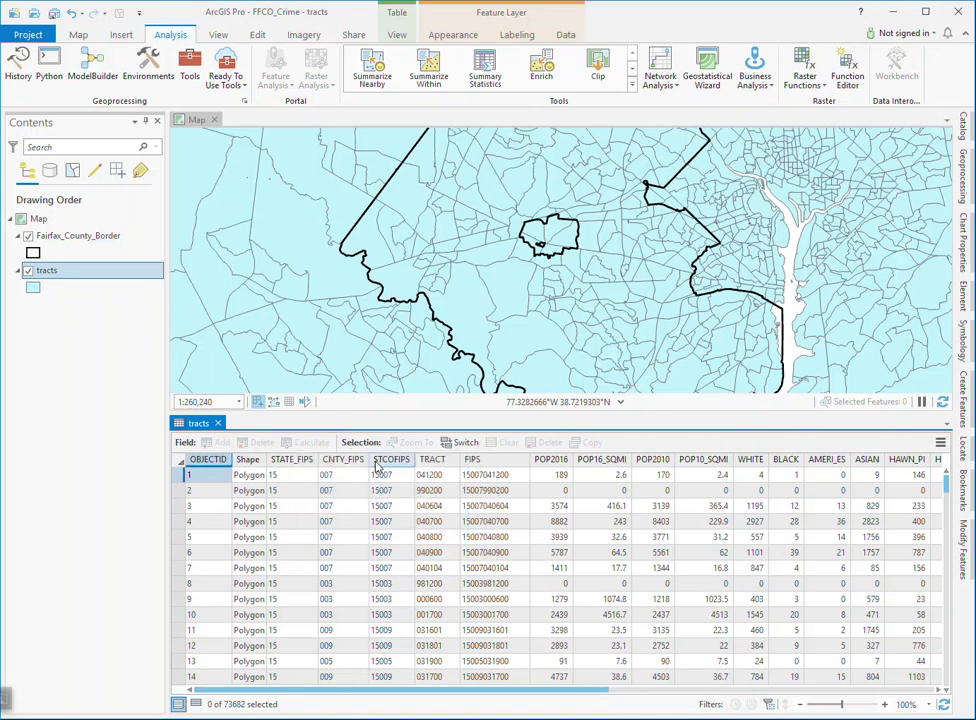
mouse_move(390, 463)
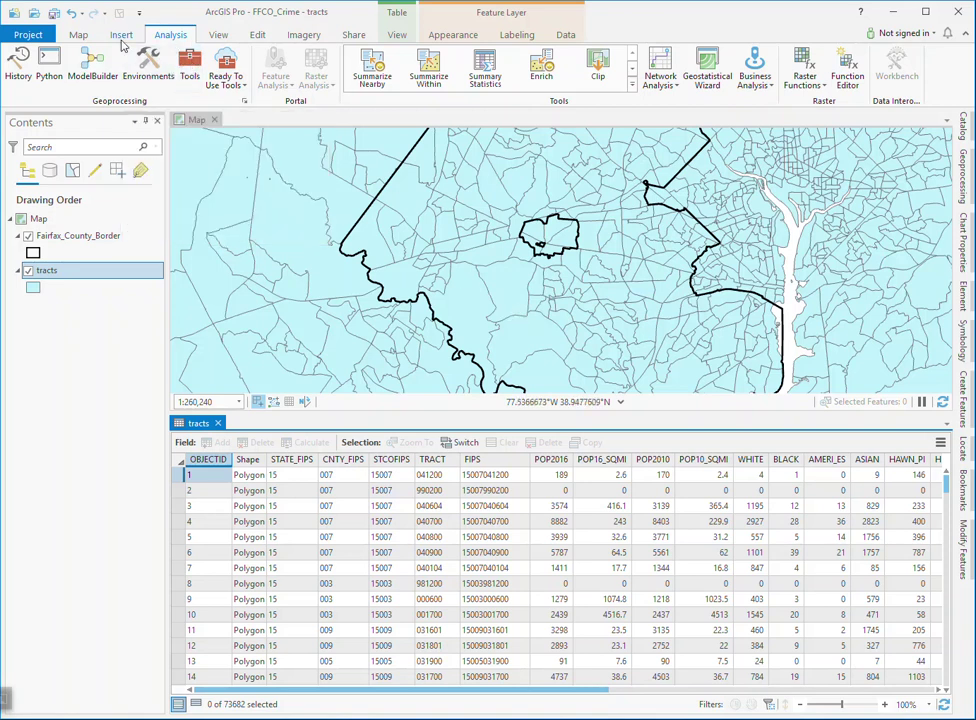
left_click(78, 35)
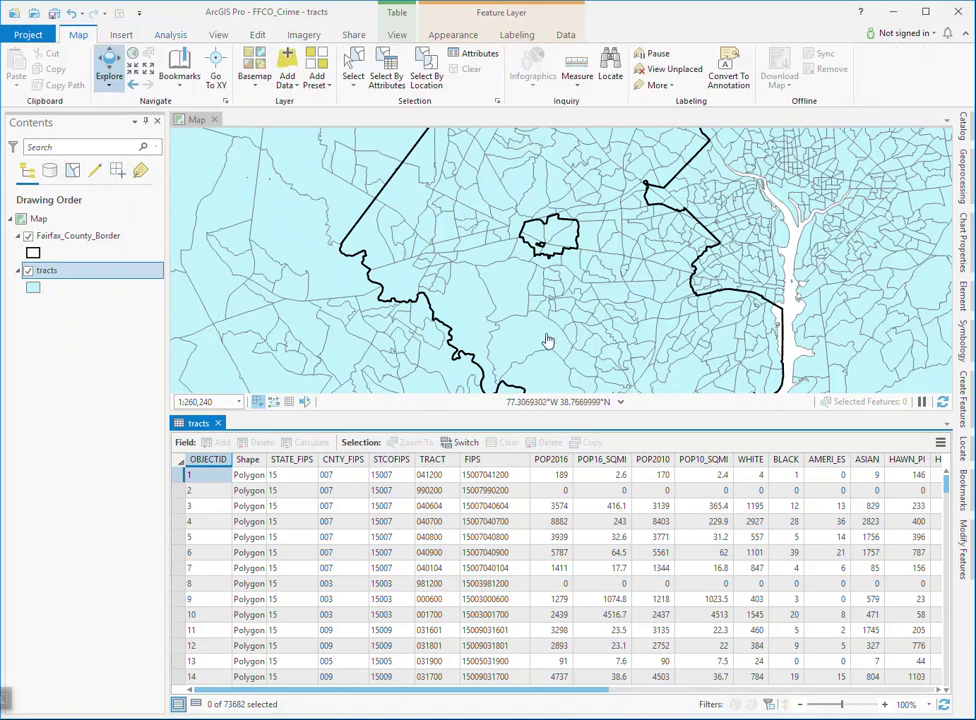
left_click(217, 423)
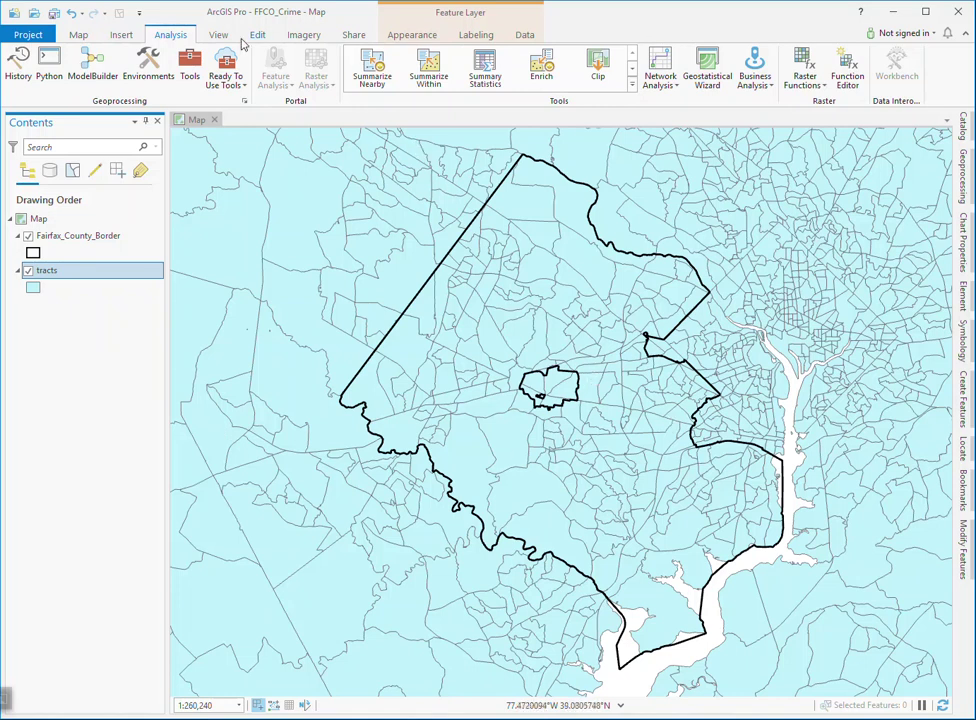
Step: Check the data source locations of the Fairfax_County_Border and tracts layers, and return the layer list to drawing order
left_click(78, 35)
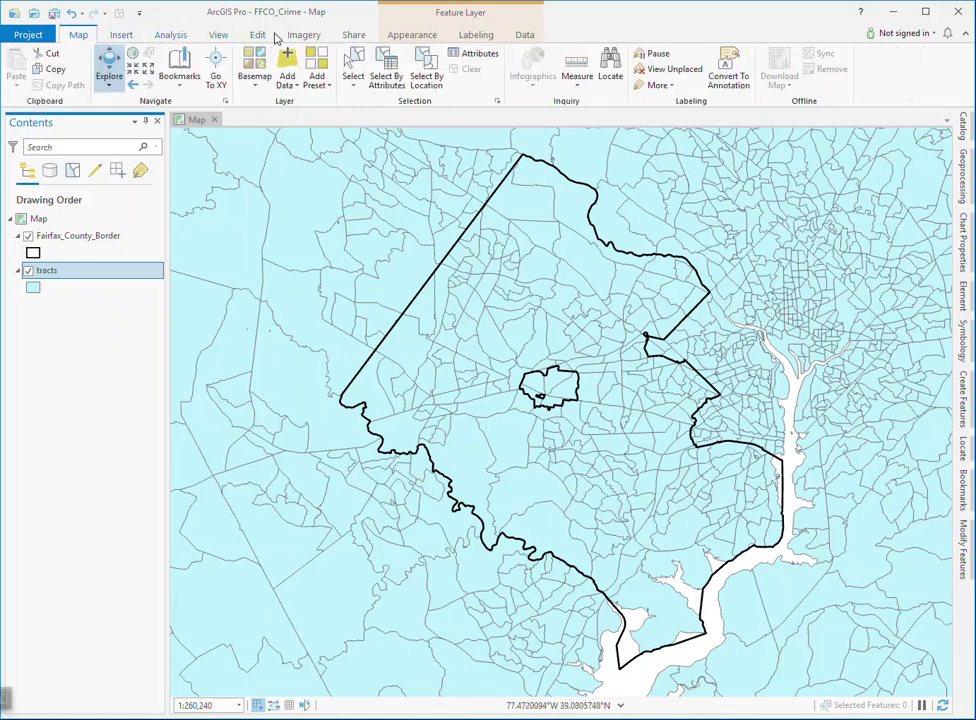
left_click(386, 80)
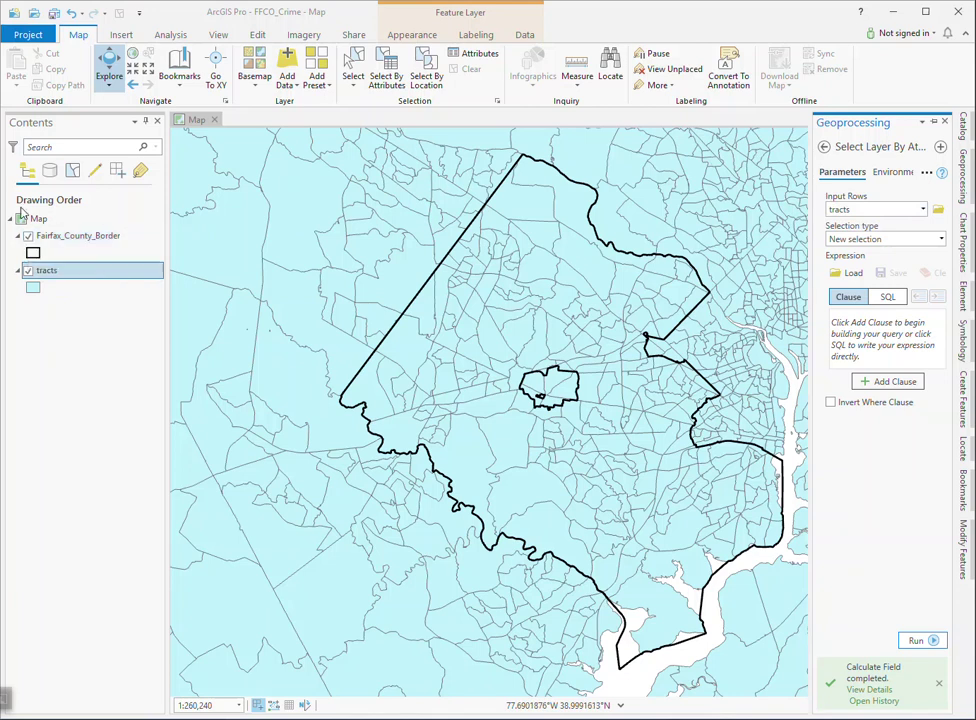
left_click(49, 175)
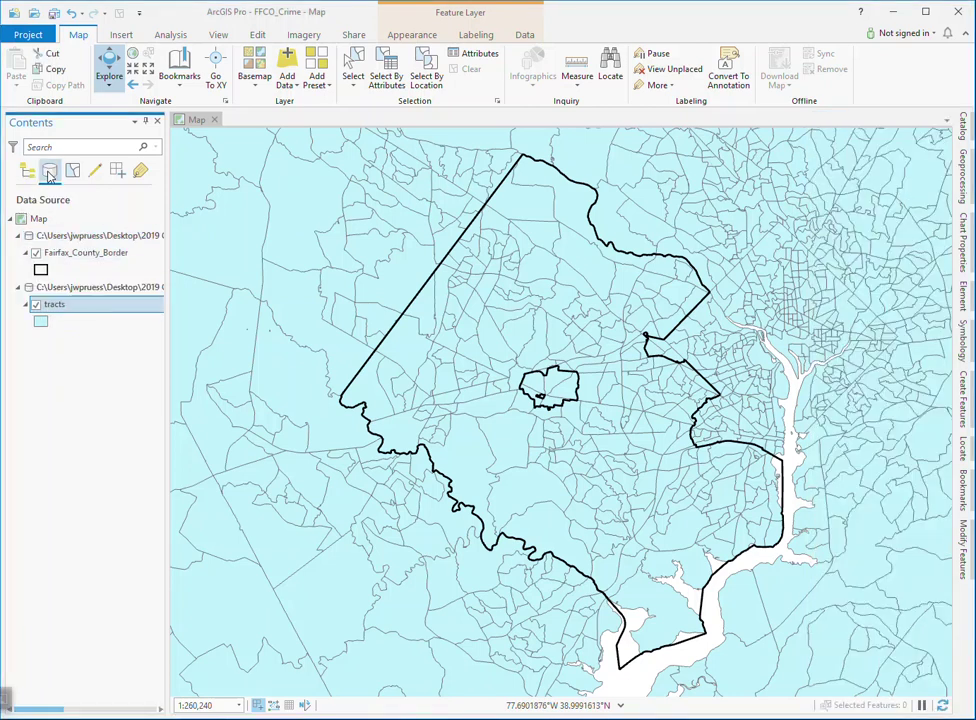
left_click(65, 255)
left_click_drag(65, 255, 59, 287)
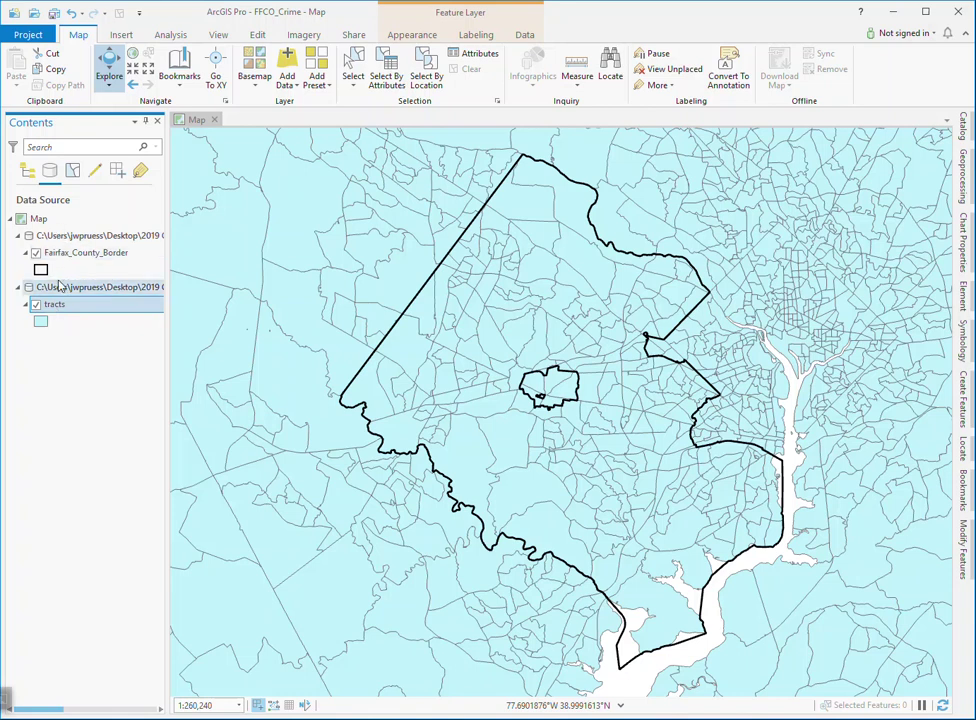
left_click(25, 174)
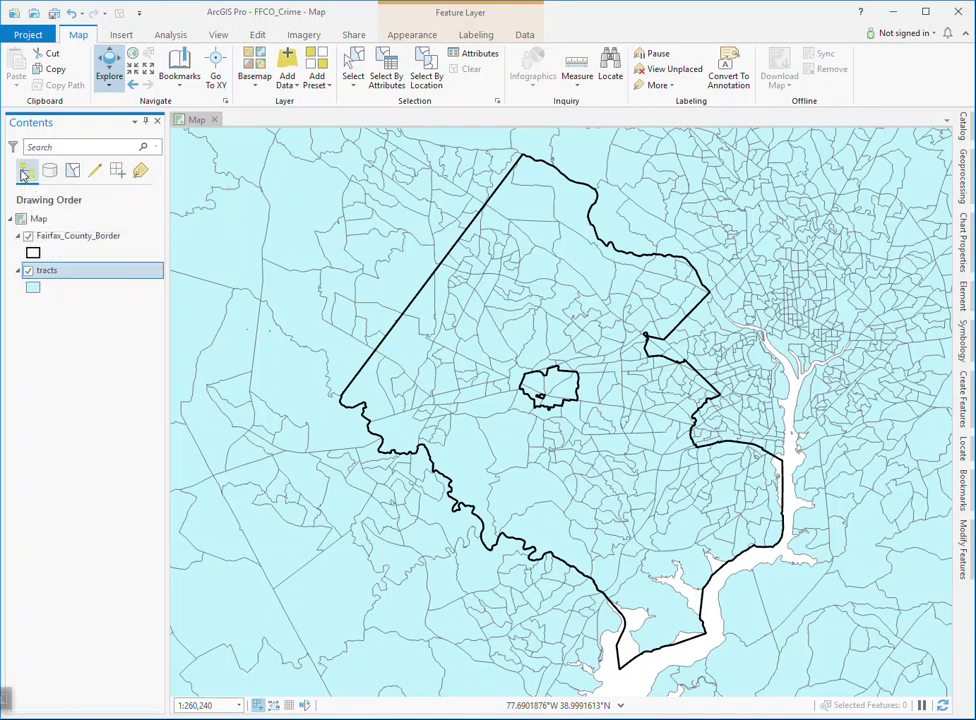
mouse_move(54, 288)
left_mouse_down()
mouse_move(74, 252)
mouse_move(61, 233)
mouse_move(46, 291)
left_mouse_up()
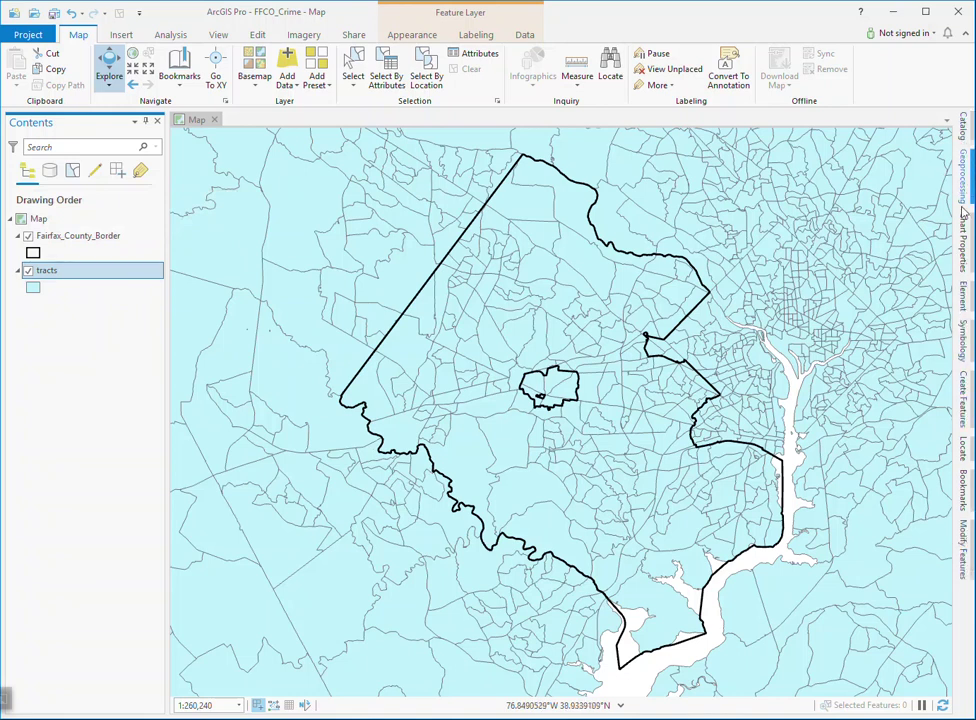
Step: Select the features in the tracts layer by attribute where STCOFIPS is equal to 51059, as a new selection
left_click(965, 468)
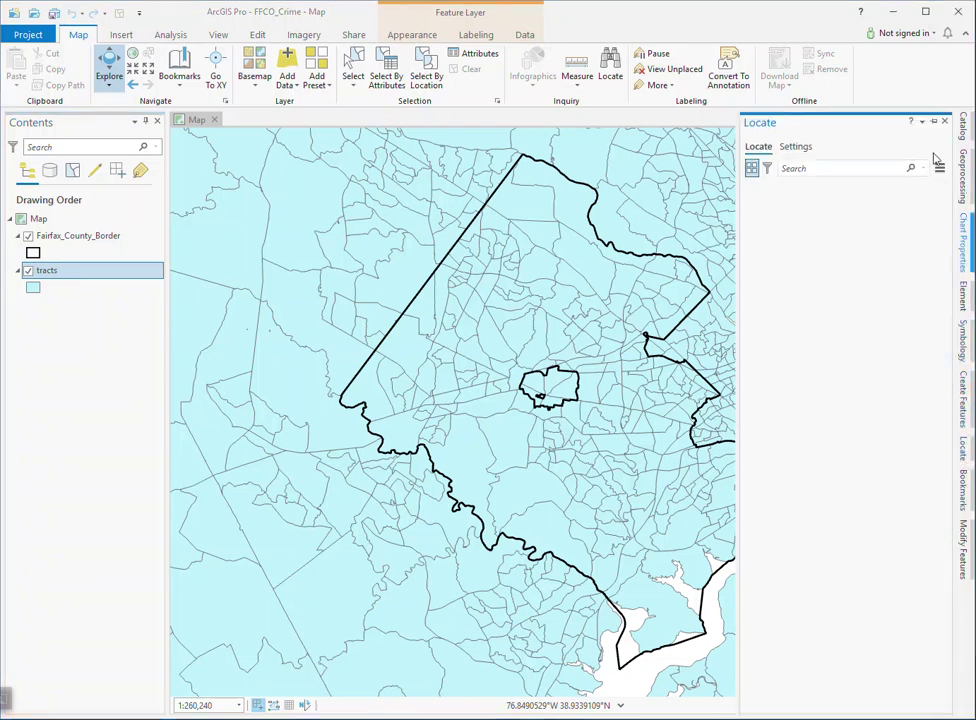
left_click(944, 121)
left_click(386, 75)
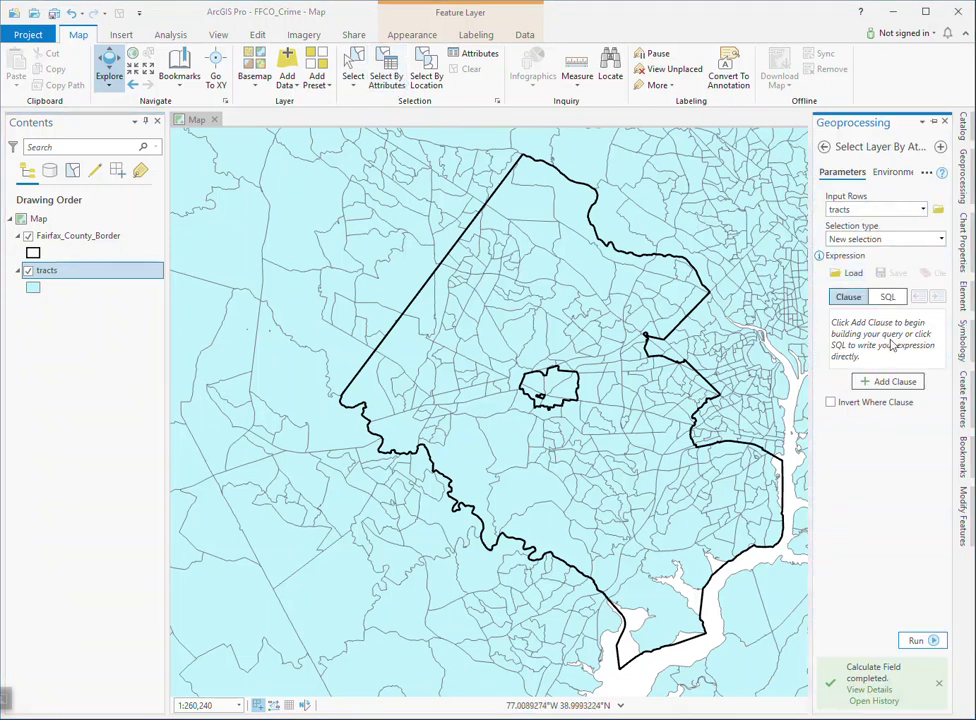
left_click(908, 382)
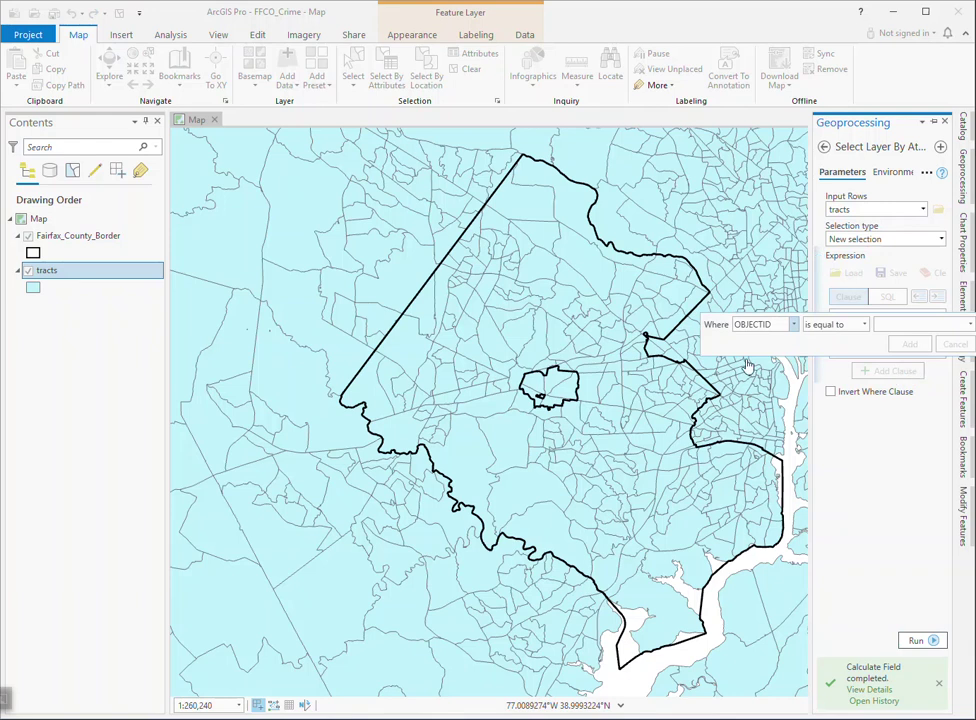
left_click(794, 324)
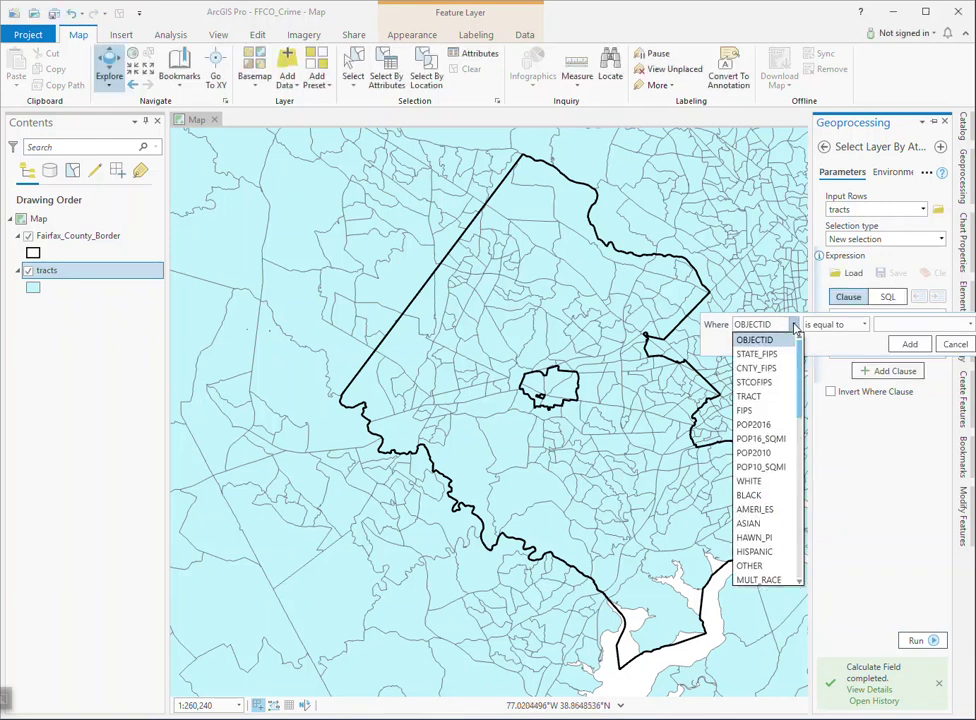
left_click(756, 383)
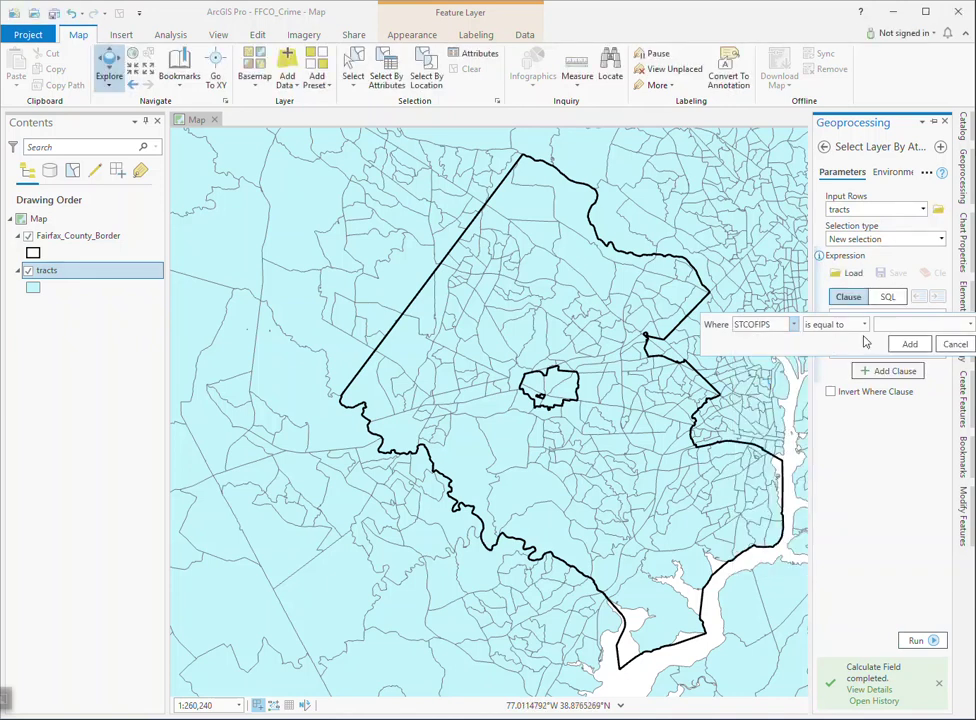
left_click(901, 323)
type("51059")
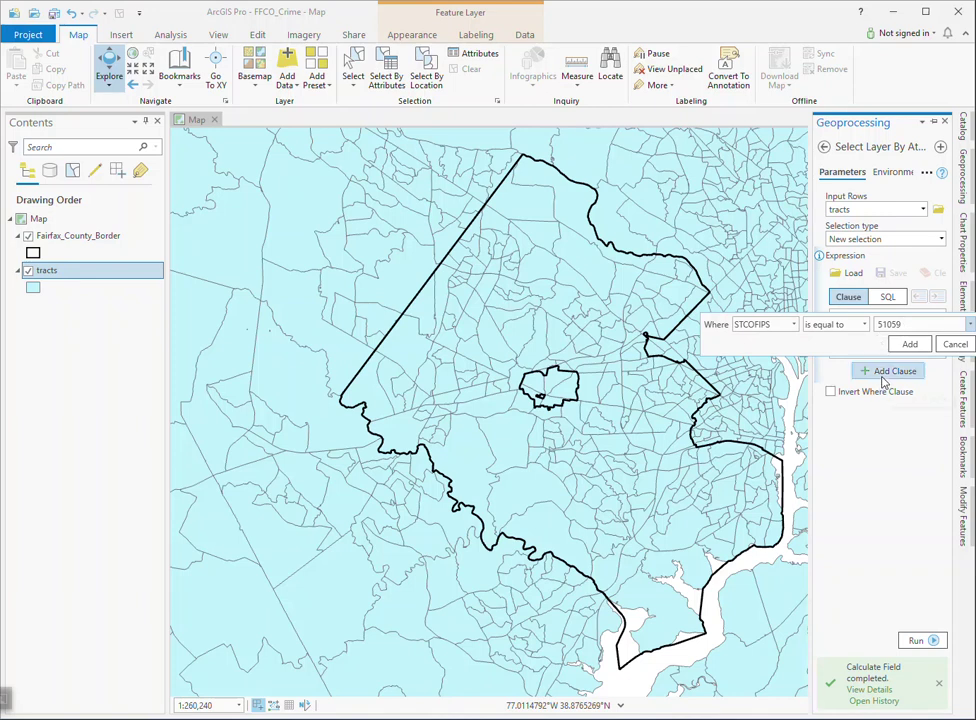
left_click(907, 343)
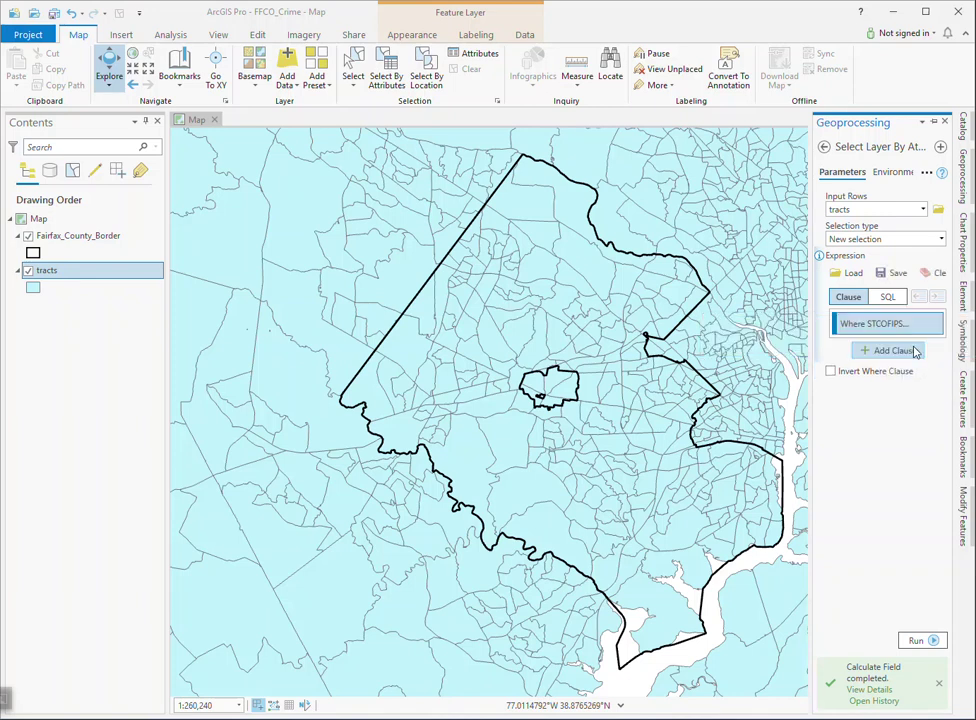
left_click(916, 641)
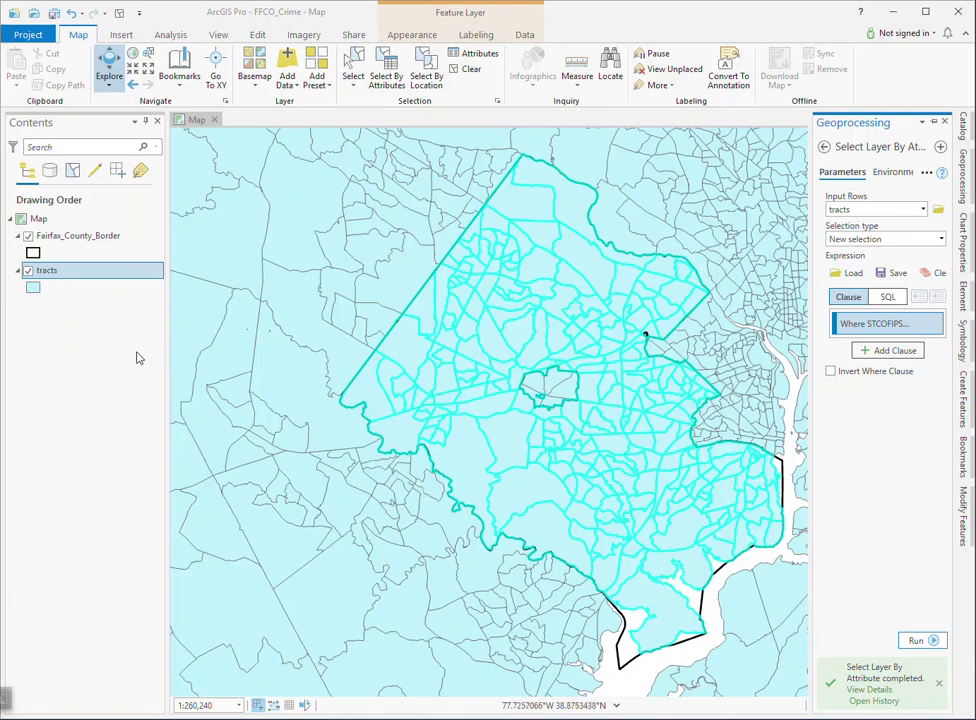
Step: Export the selected tracts to a new feature class named FFCO_Tracts_2017 in the FFCO_Crime project folder
right_click(47, 277)
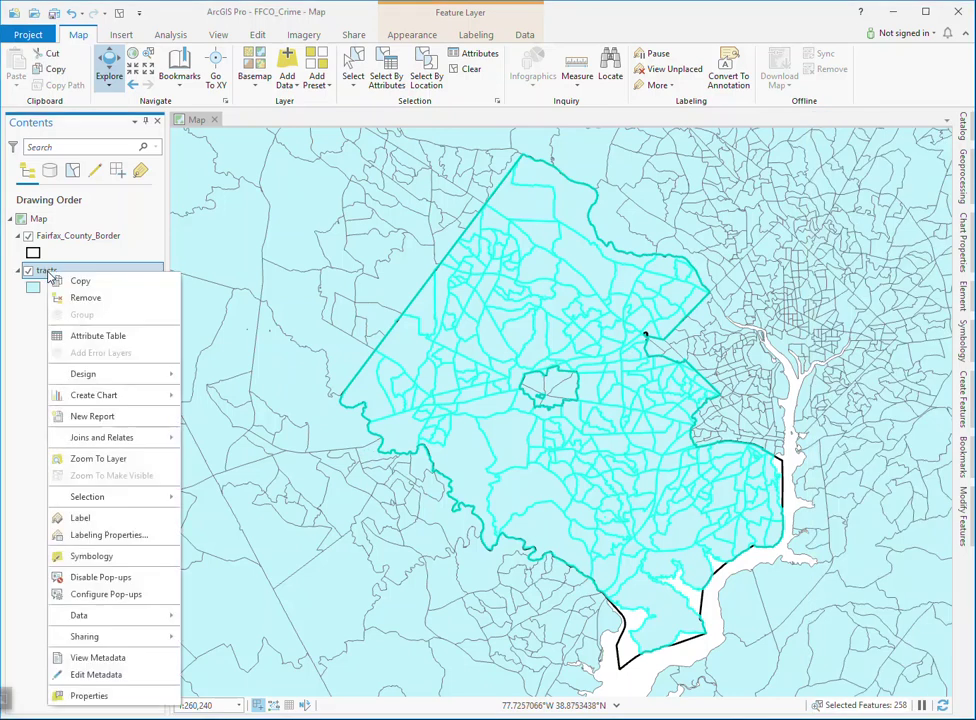
mouse_move(128, 625)
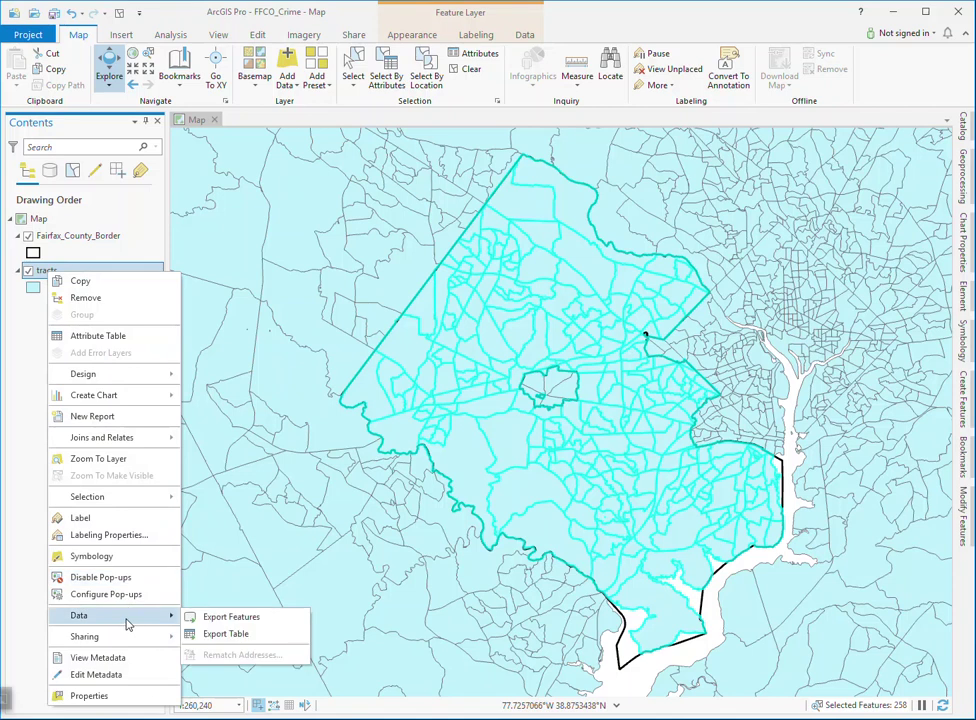
left_click(224, 619)
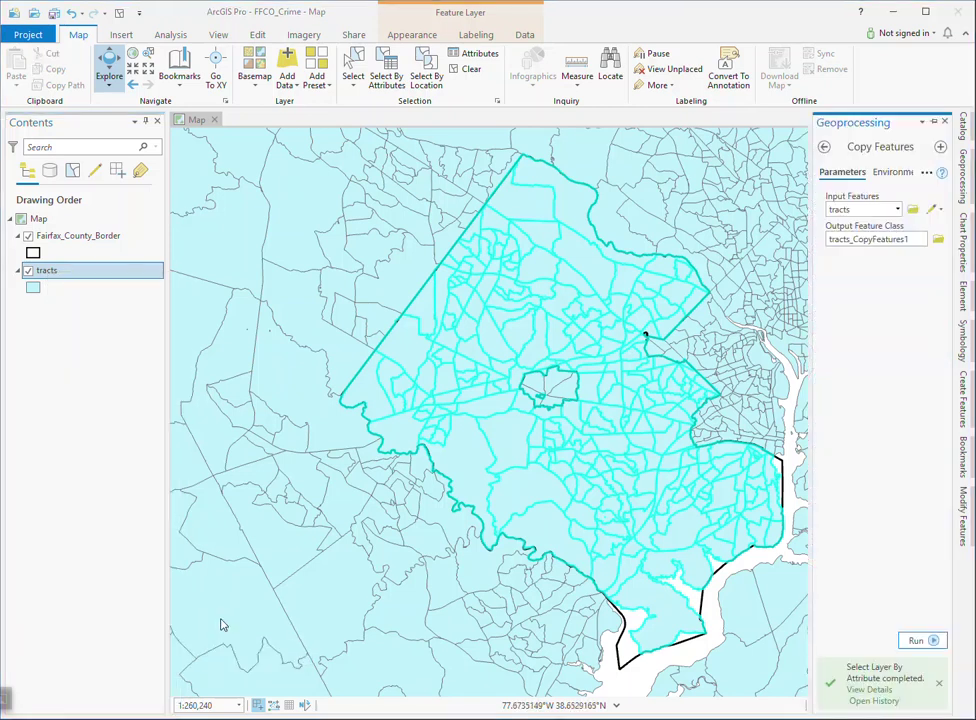
left_click(938, 239)
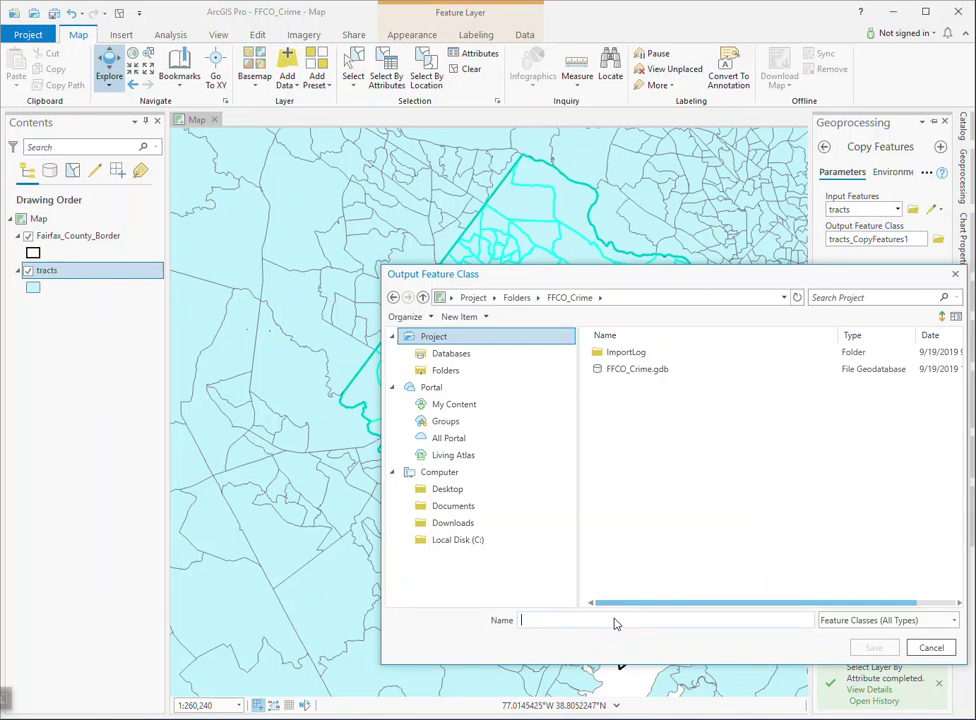
type("FFC")
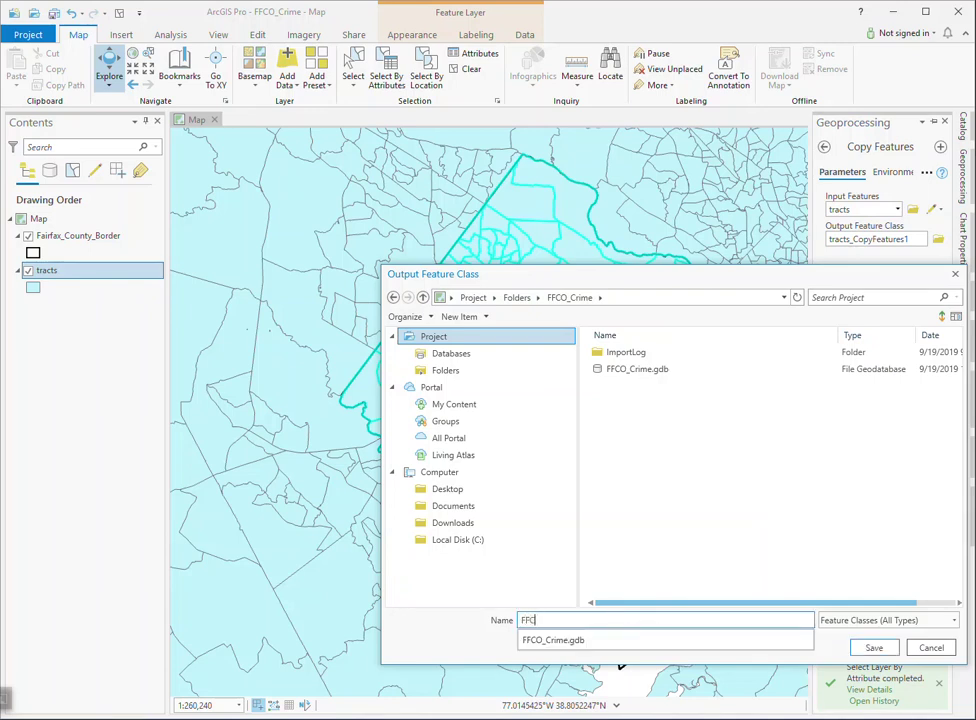
type("O_Tracts_2017")
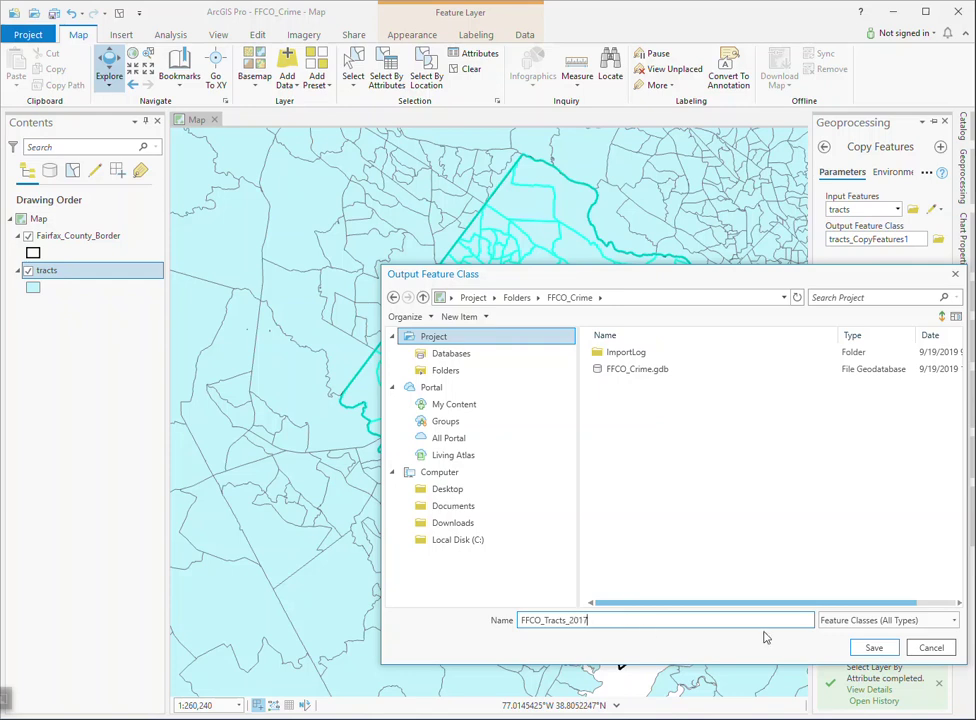
left_click(874, 647)
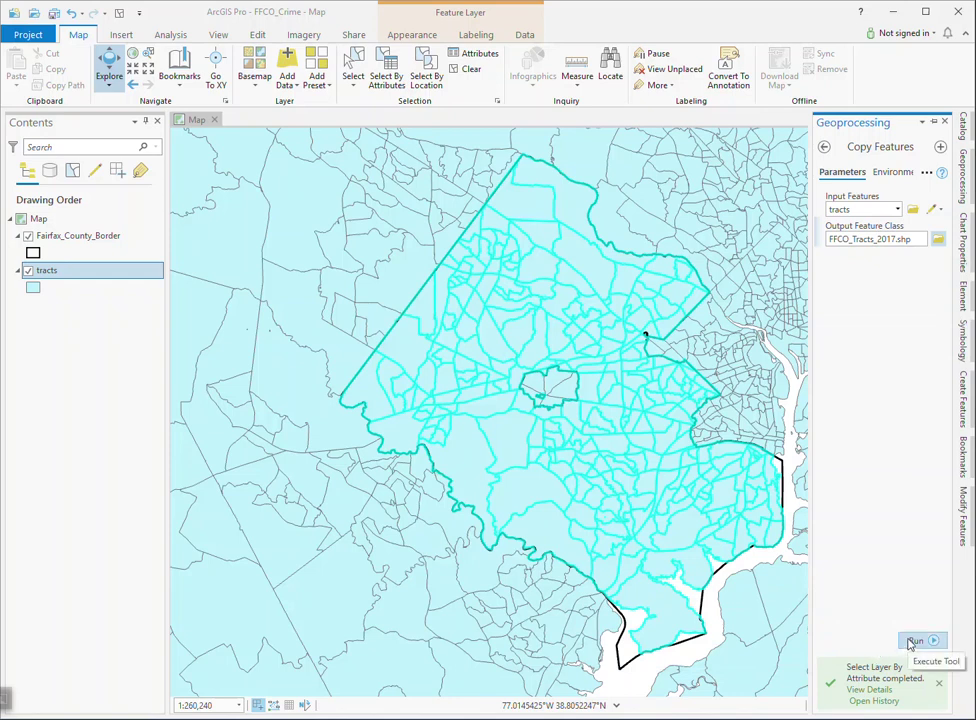
left_click(914, 641)
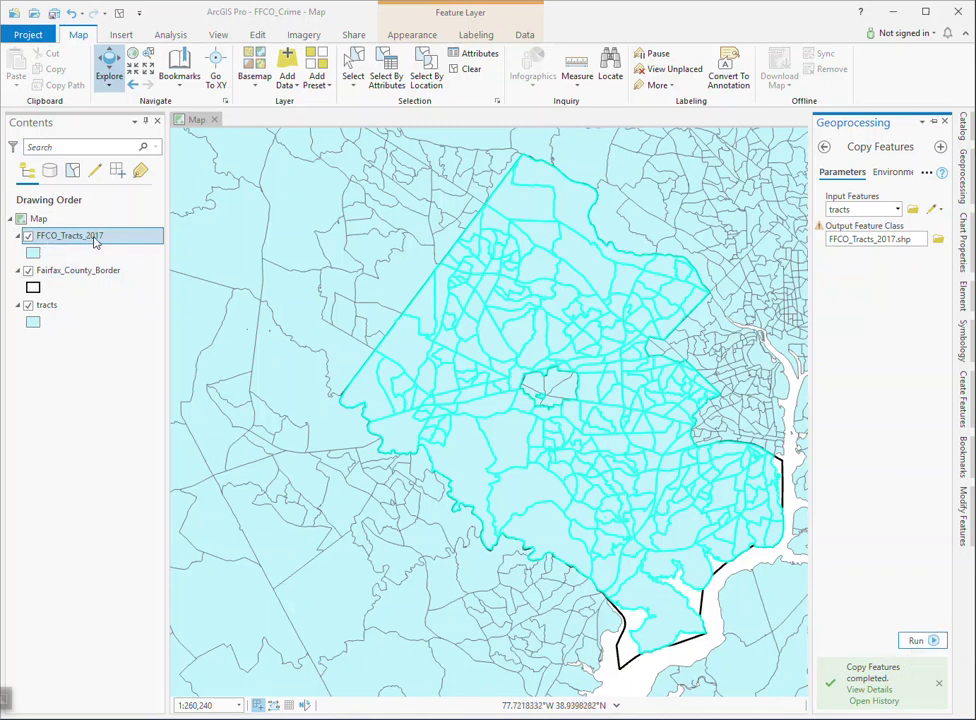
Step: Remove the original tracts layer from the map and save the project
left_click(28, 305)
left_click(28, 305)
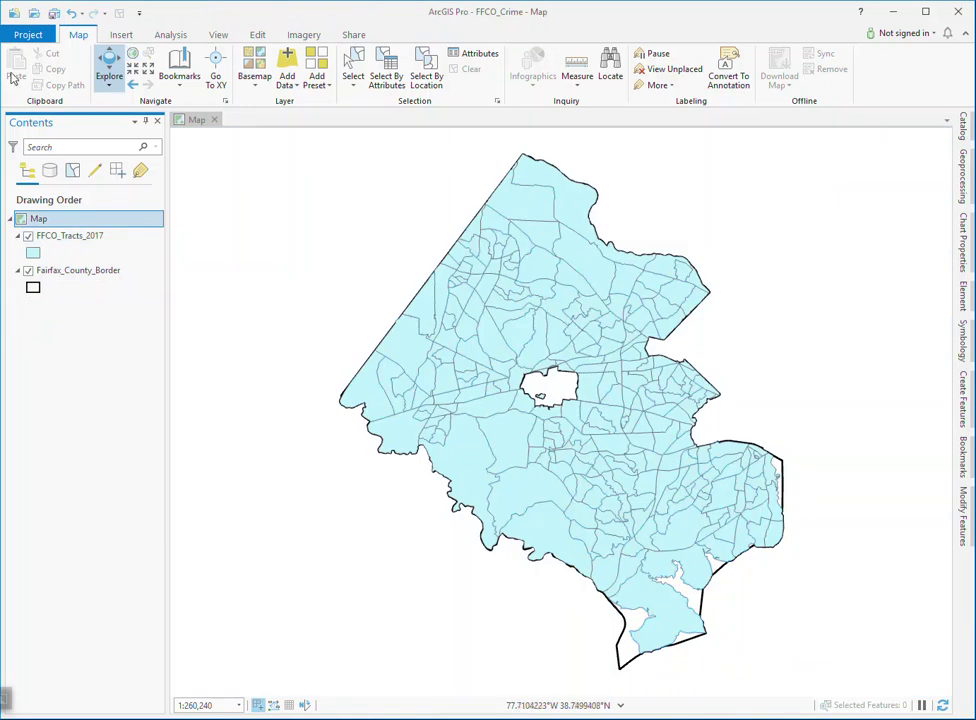
left_click(33, 13)
Step: List the layers by data source to check where Fairfax_County_Border and FFCO_Tracts_2017 are stored
left_click(50, 174)
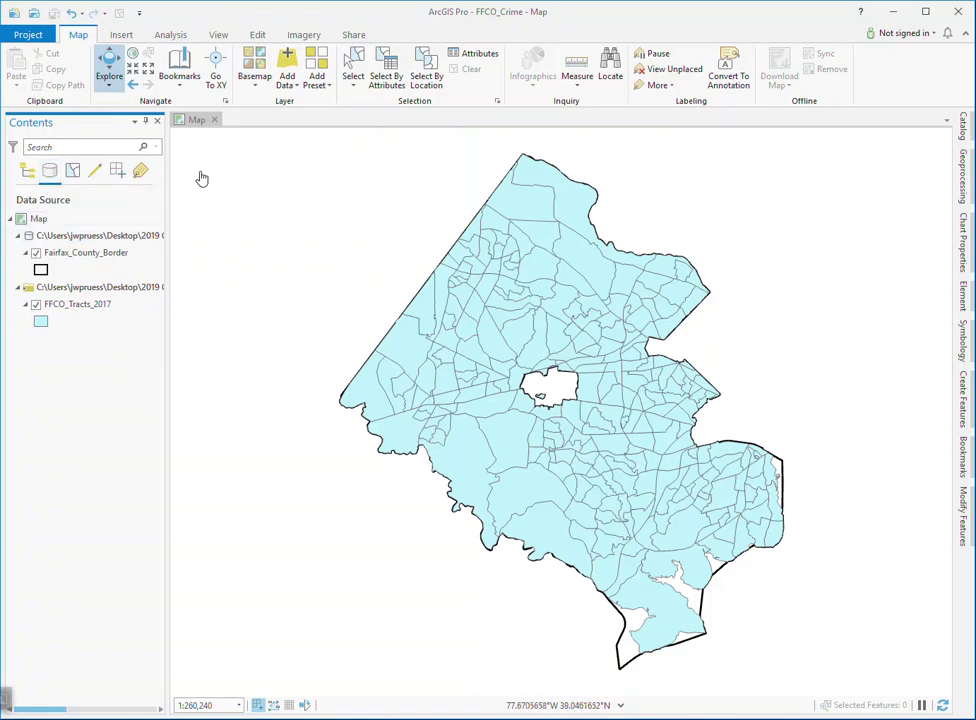
left_click(65, 256)
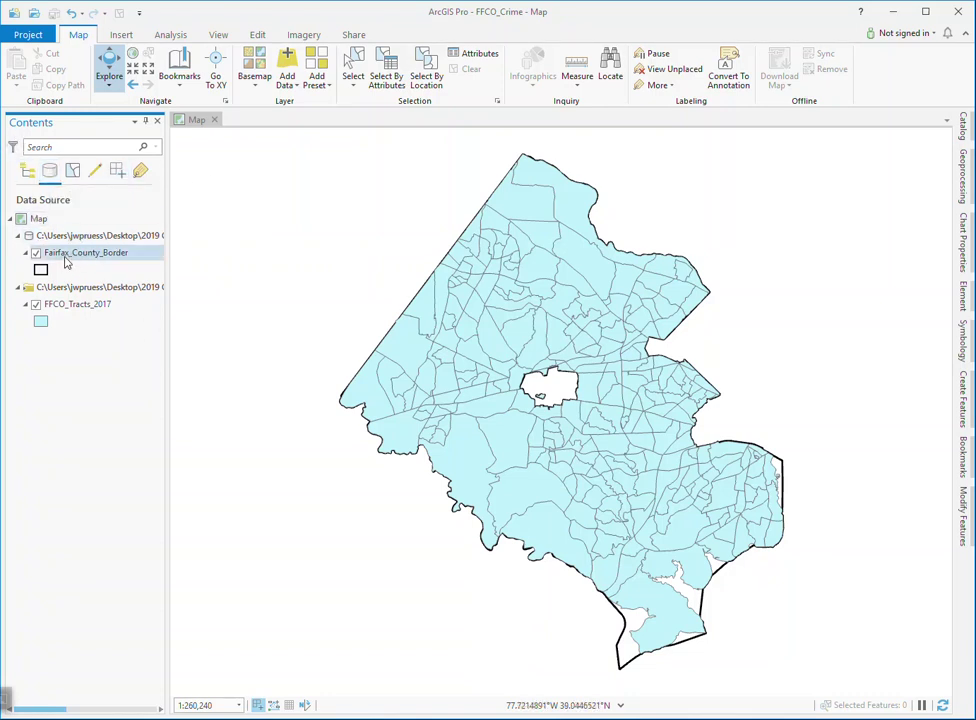